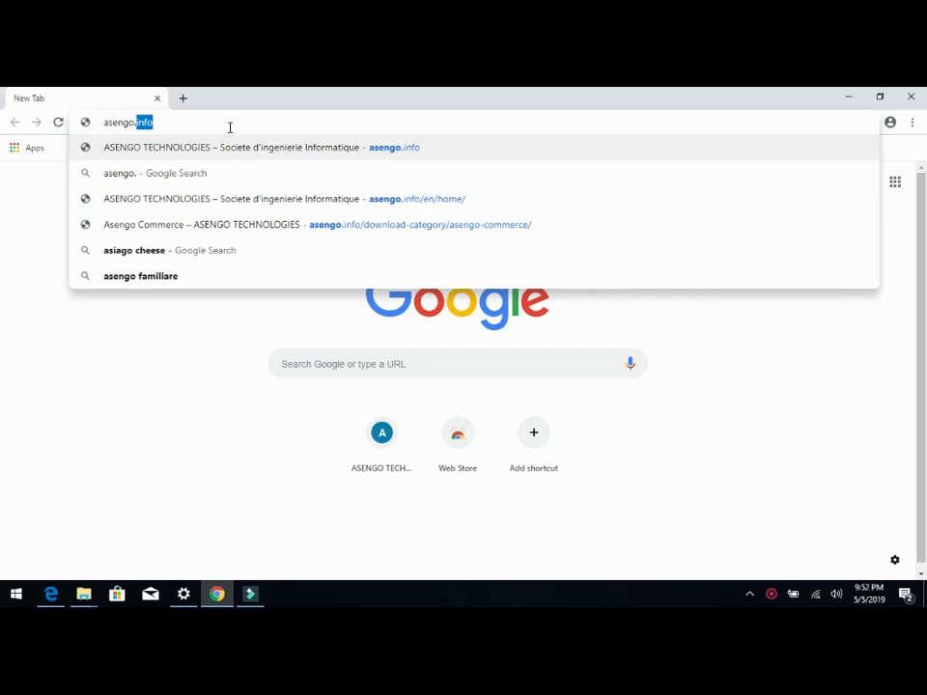
Step: Go to asengo.info, dismiss the translation offer and open the site's Telecharger page
text(.info)
key(Return)
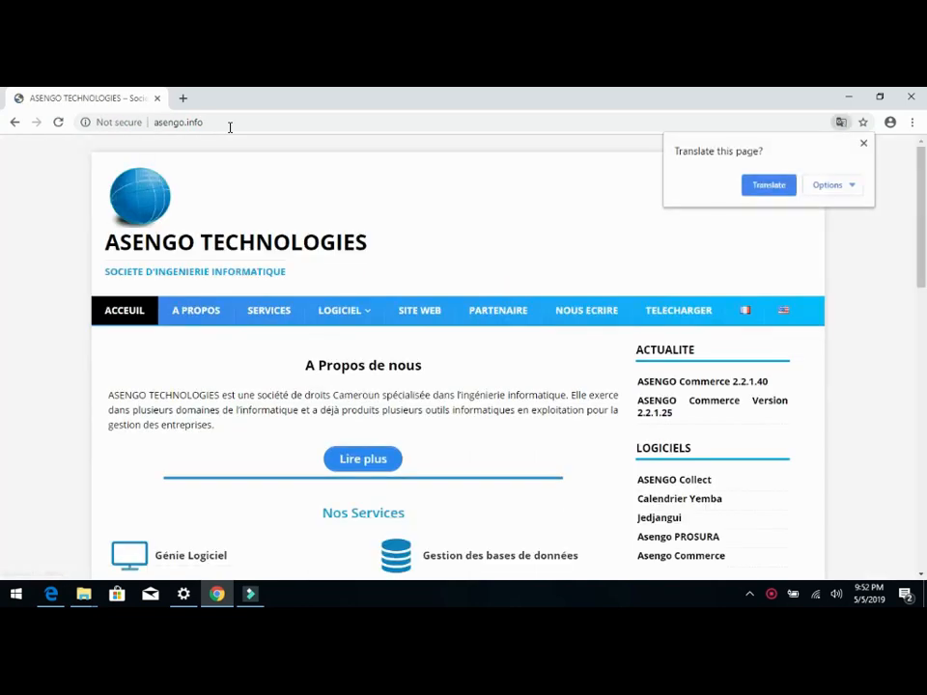
click(864, 142)
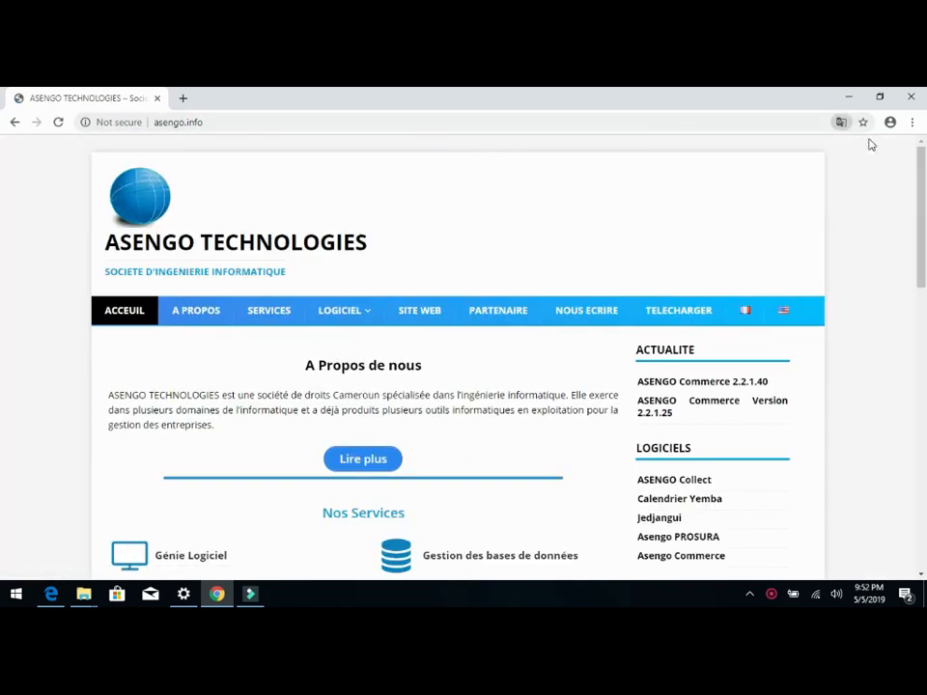
scroll(846, 315, down, 3)
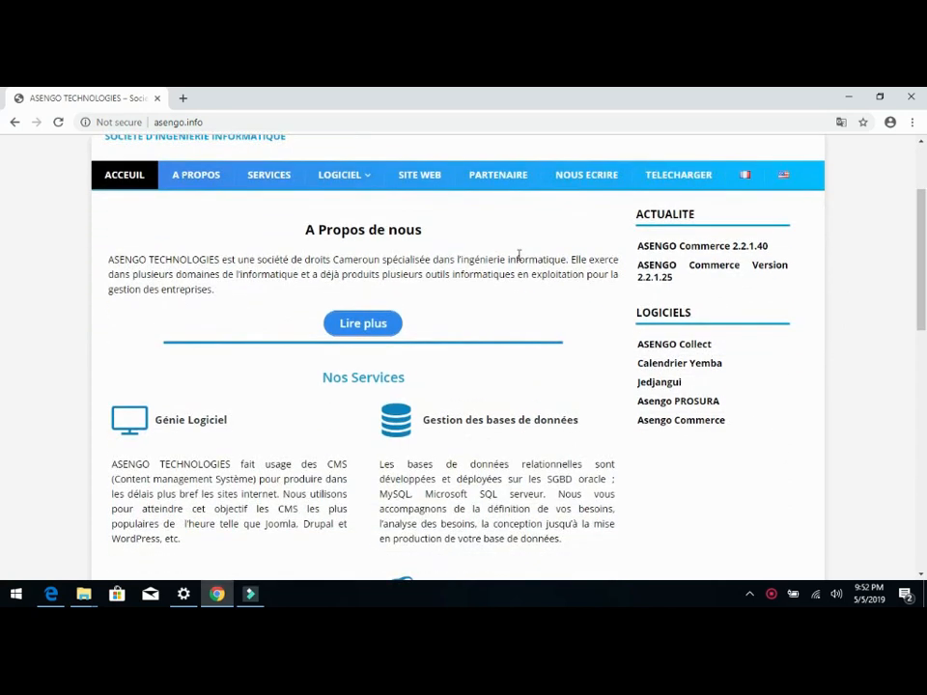
mouse_move(362, 179)
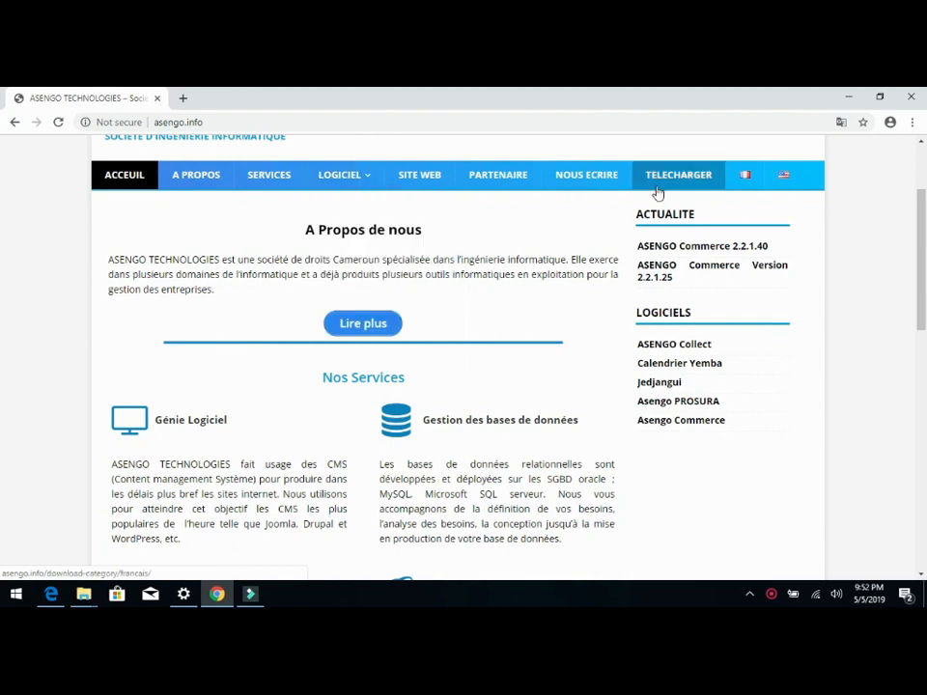
click(688, 178)
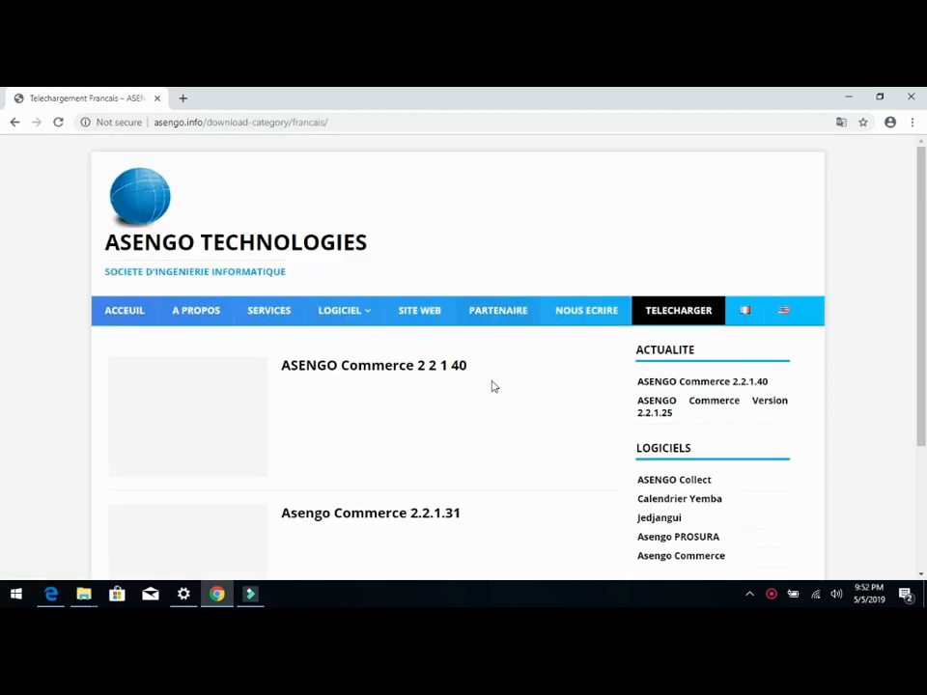
Step: Open the ASENGO Commerce 2 2 1 40 entry and download its zip file
scroll(464, 401, down, 3)
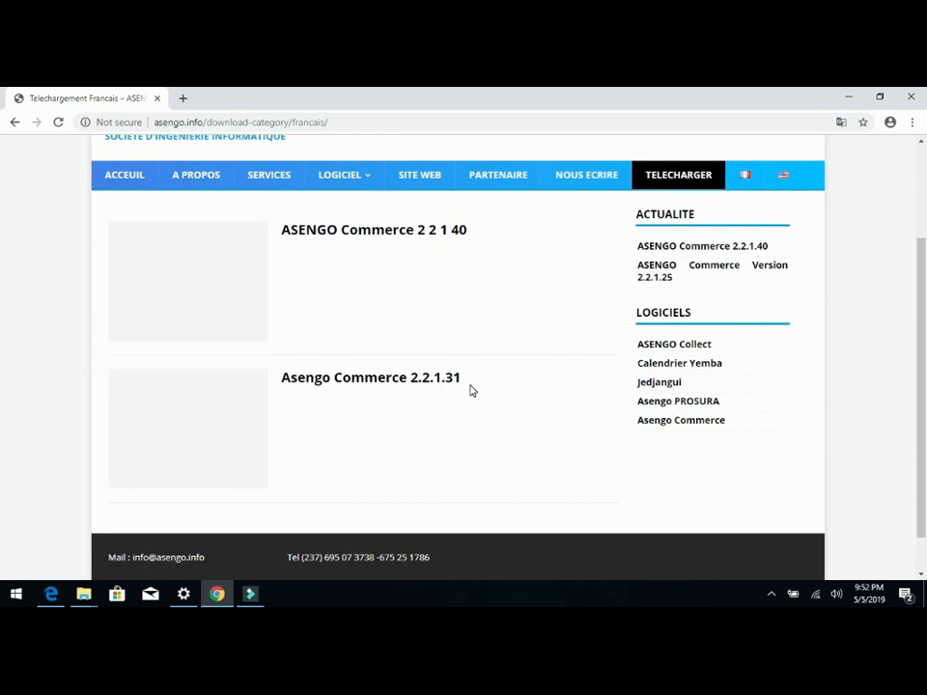
click(348, 237)
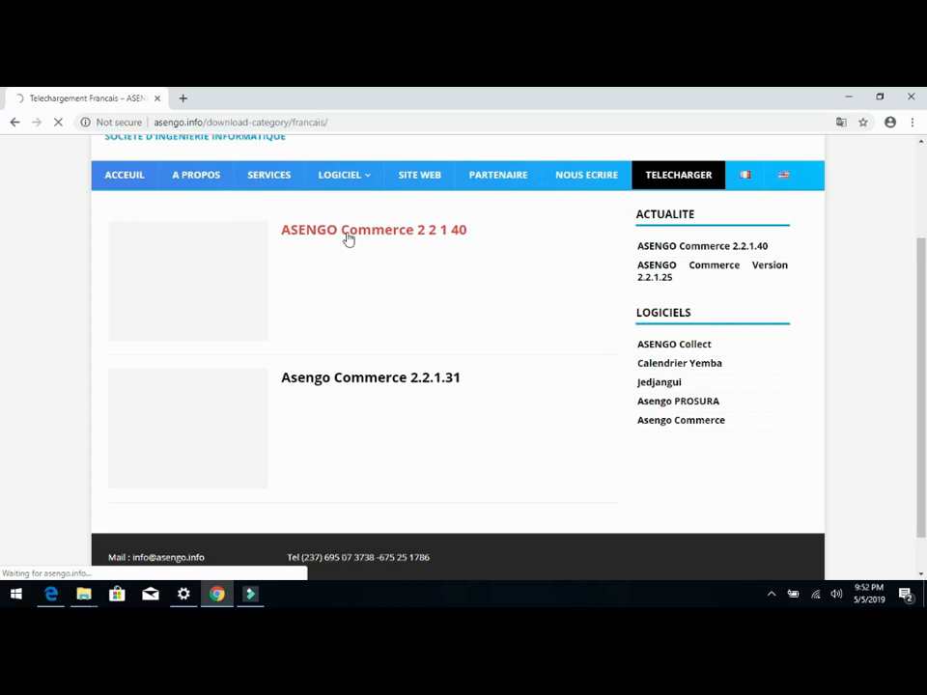
mouse_move(343, 310)
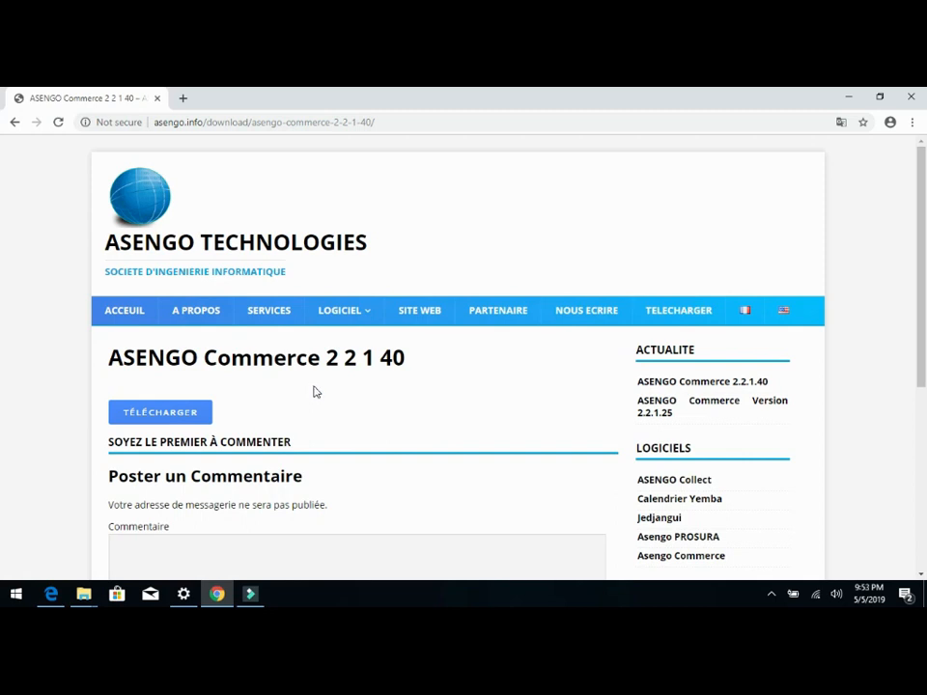
click(181, 416)
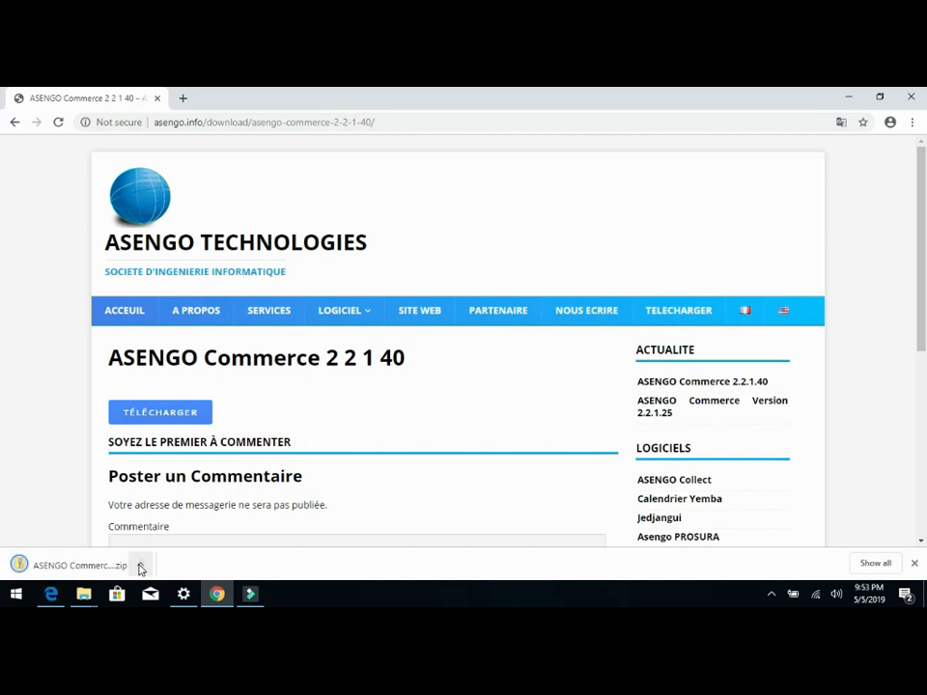
Step: Show the downloaded zip in its folder and extract it with 7-Zip to "ASENGO Commerce 2 2 1 40\"
click(140, 566)
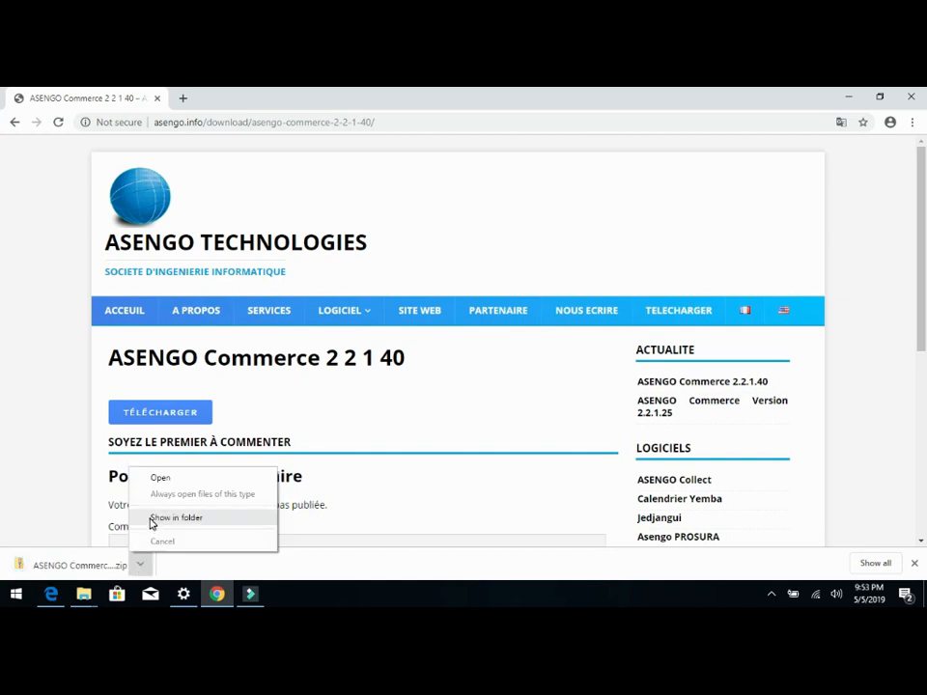
click(151, 521)
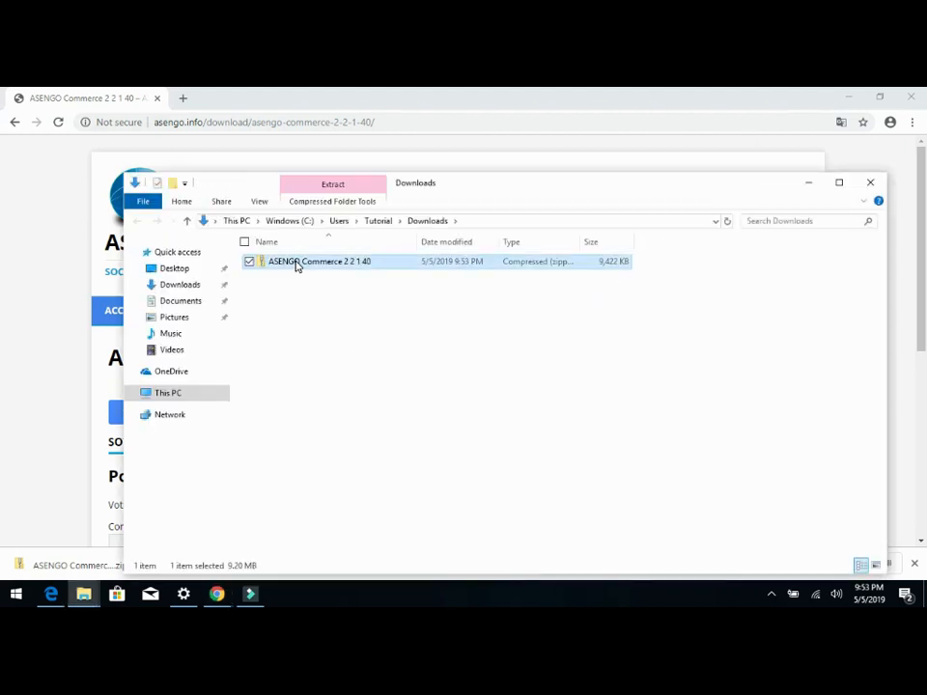
click(295, 261)
right_click(295, 261)
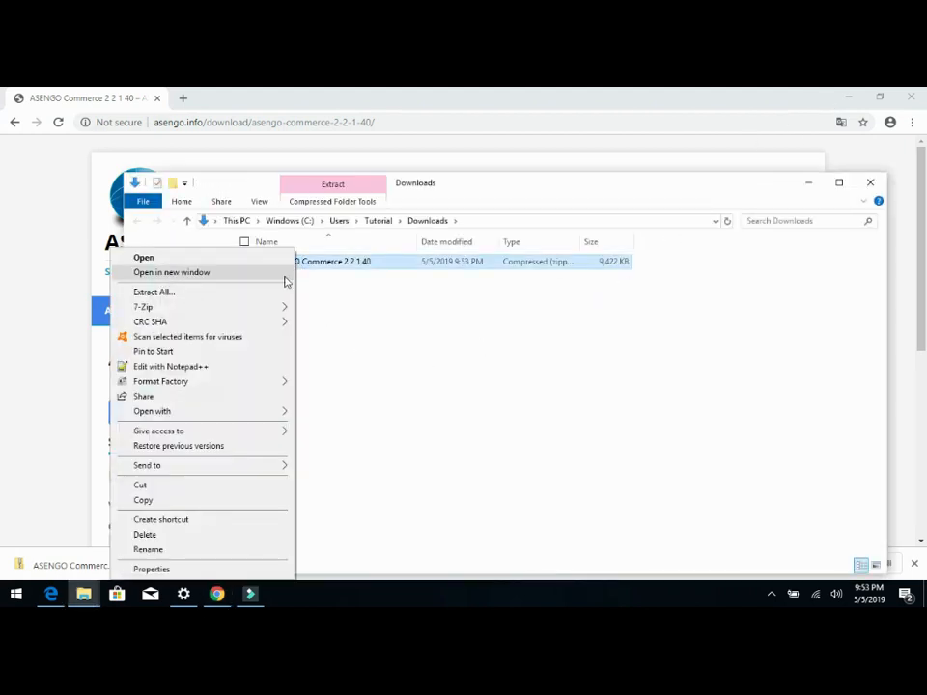
mouse_move(266, 310)
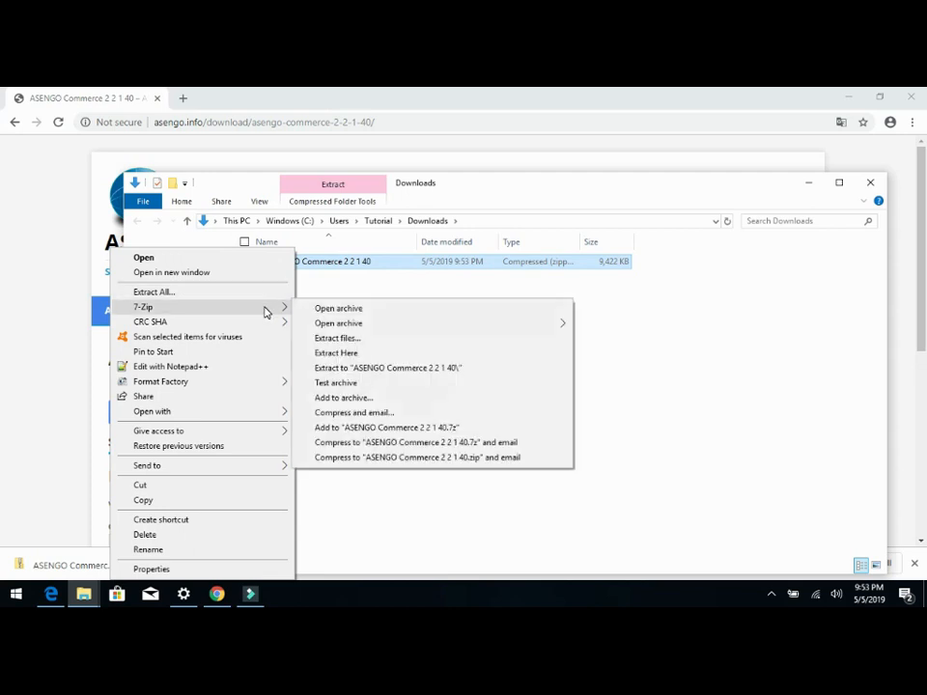
click(344, 368)
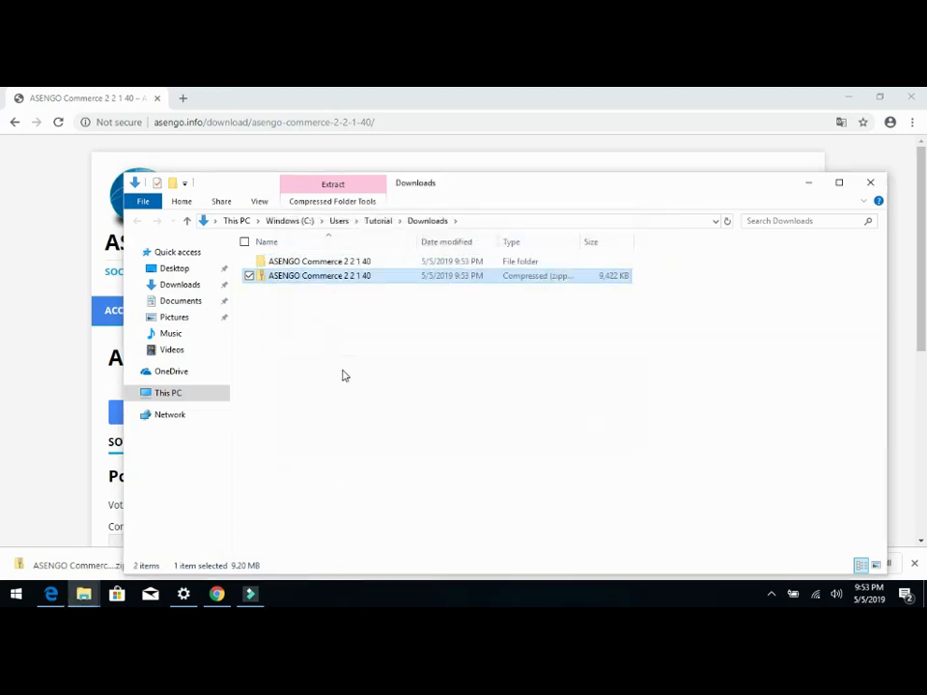
Step: Run the ASENGO Commerce application manifest from the extracted folder and accept the installation
double_click(340, 261)
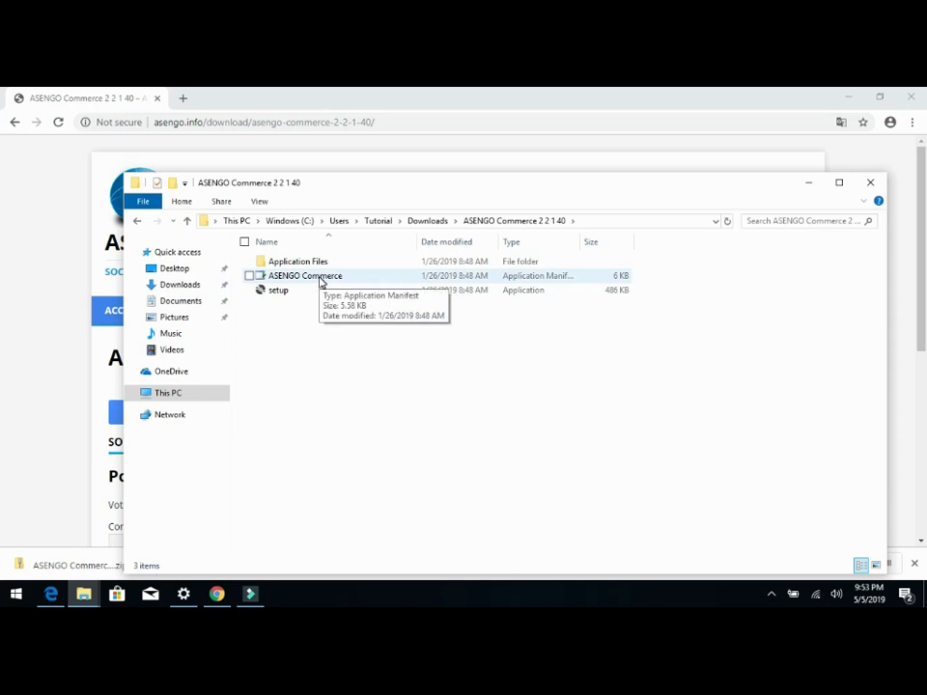
double_click(321, 277)
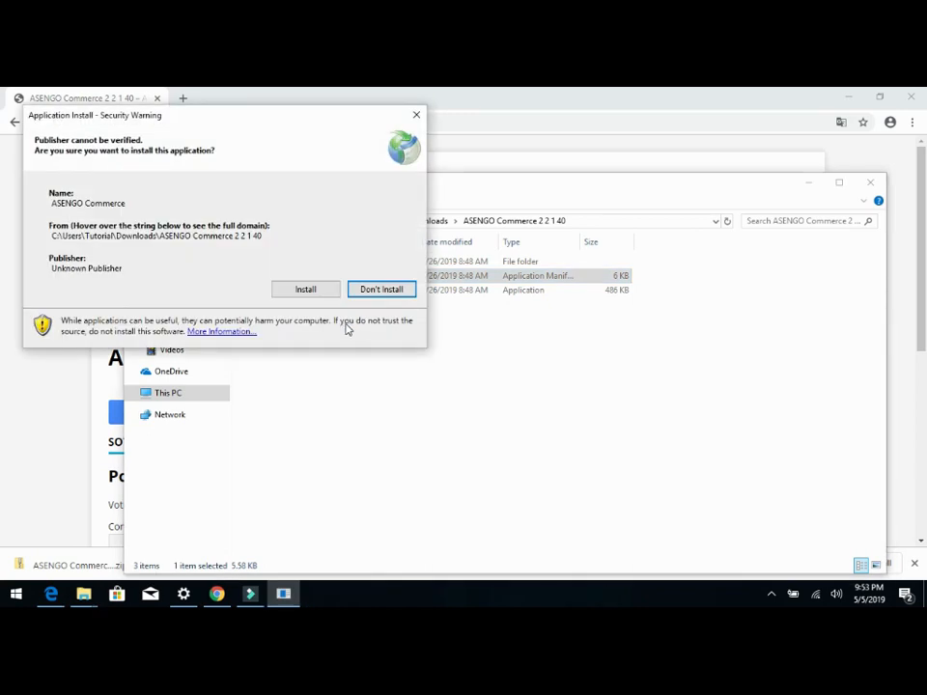
click(307, 289)
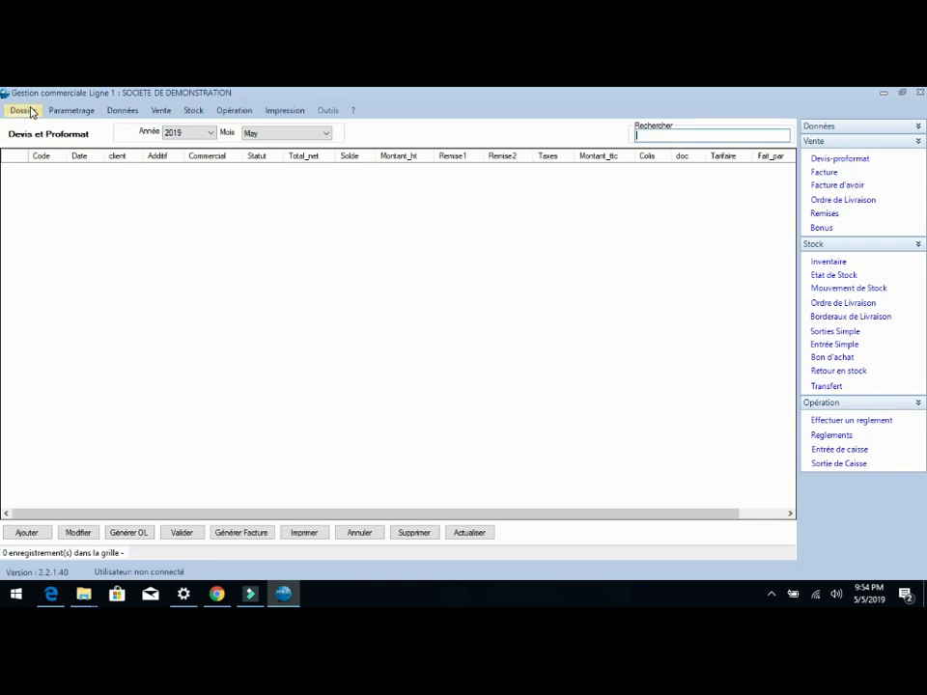
Step: Quit ASENGO Commerce, minimize the open windows and relaunch the program from its desktop shortcut
click(30, 111)
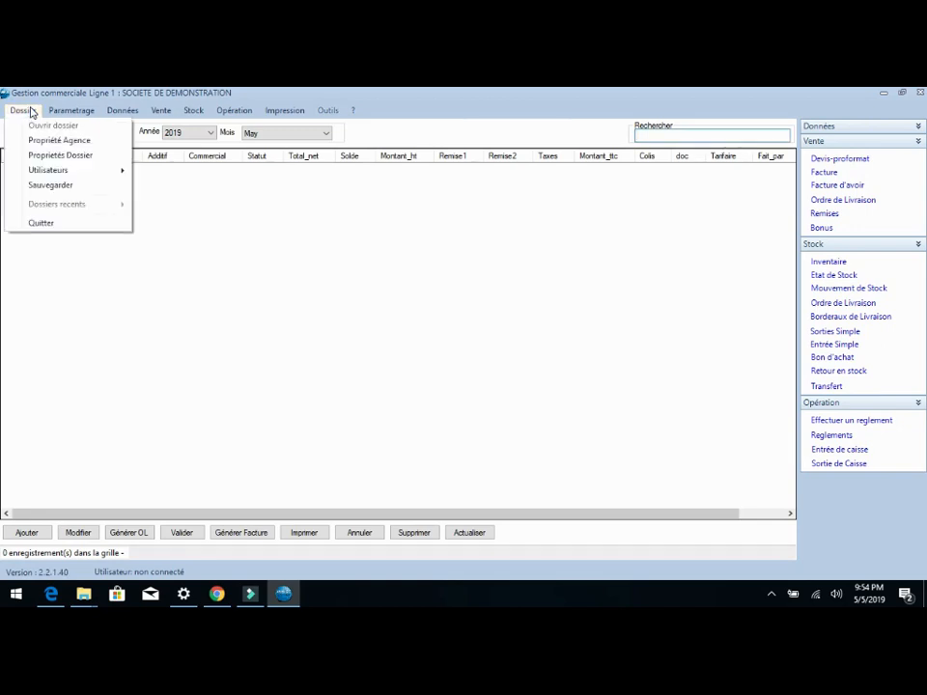
click(66, 230)
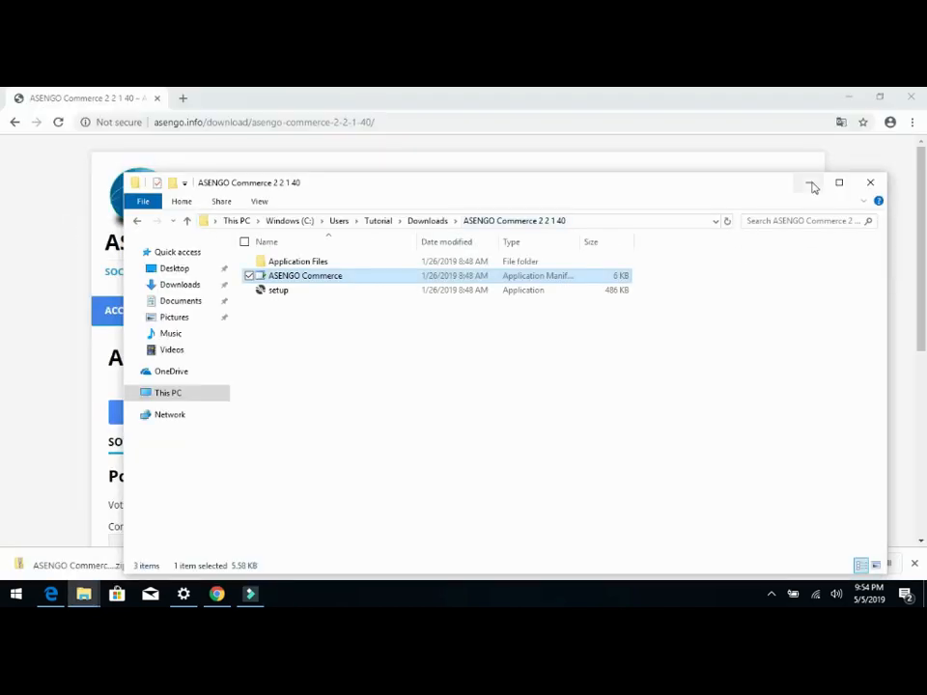
click(812, 184)
click(847, 98)
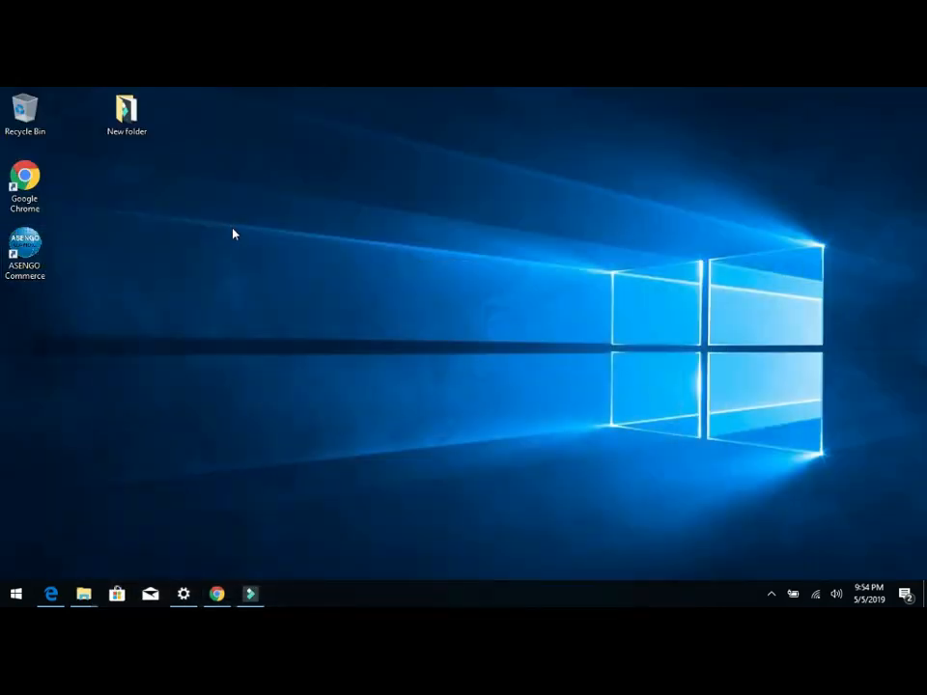
double_click(34, 252)
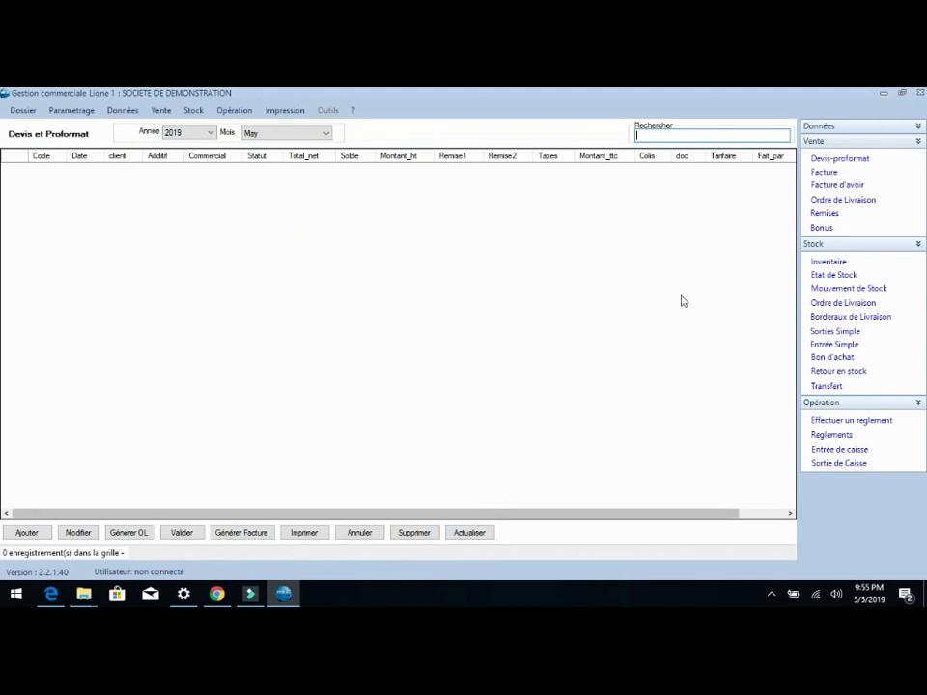
Step: Expand the Données group of shortcuts and look through the program's command categories
click(918, 126)
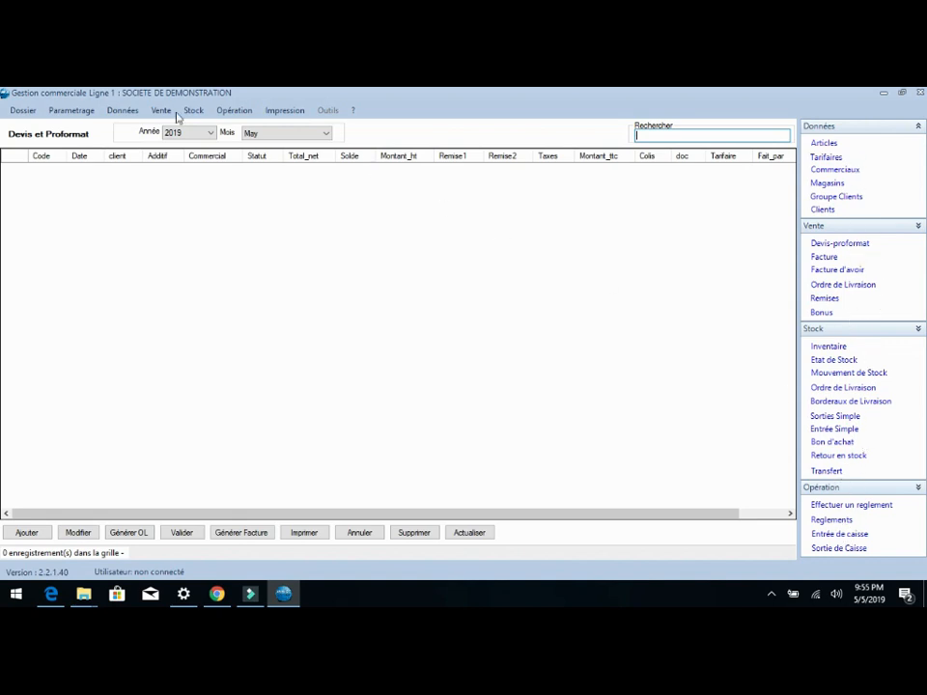
click(62, 113)
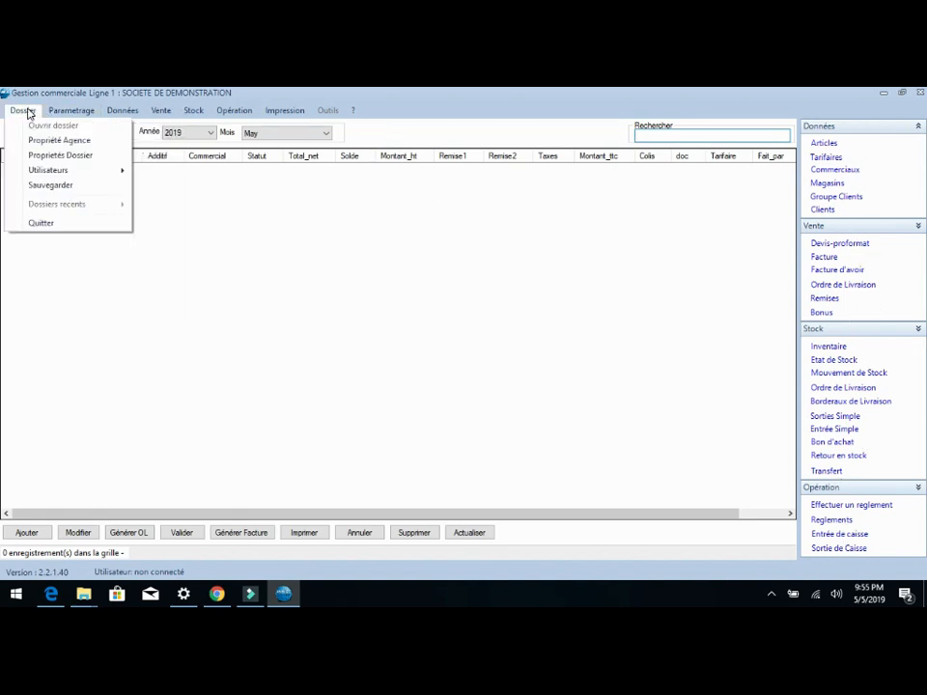
mouse_move(125, 113)
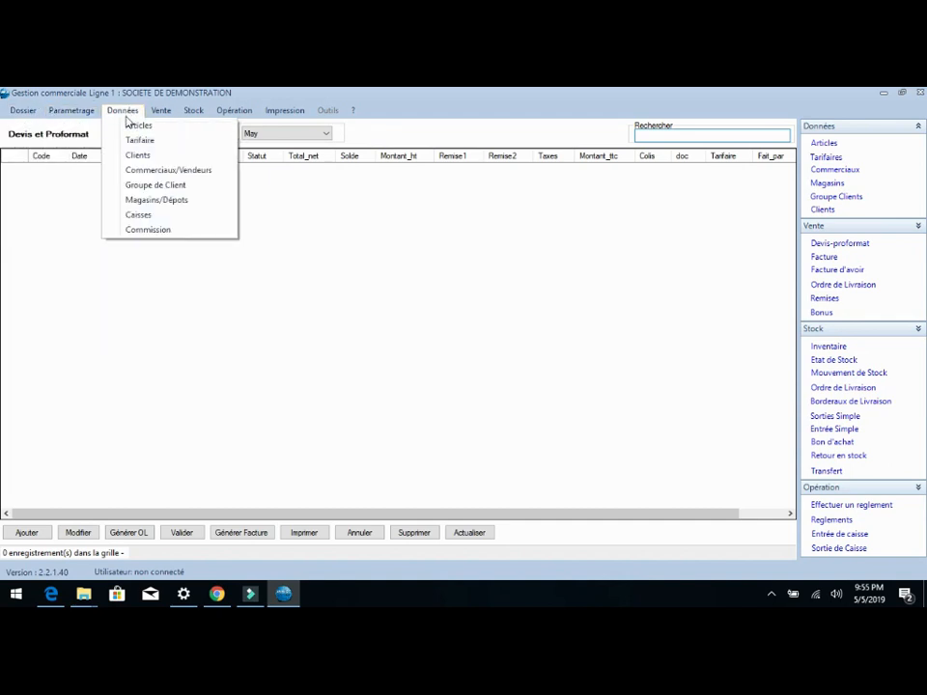
mouse_move(284, 113)
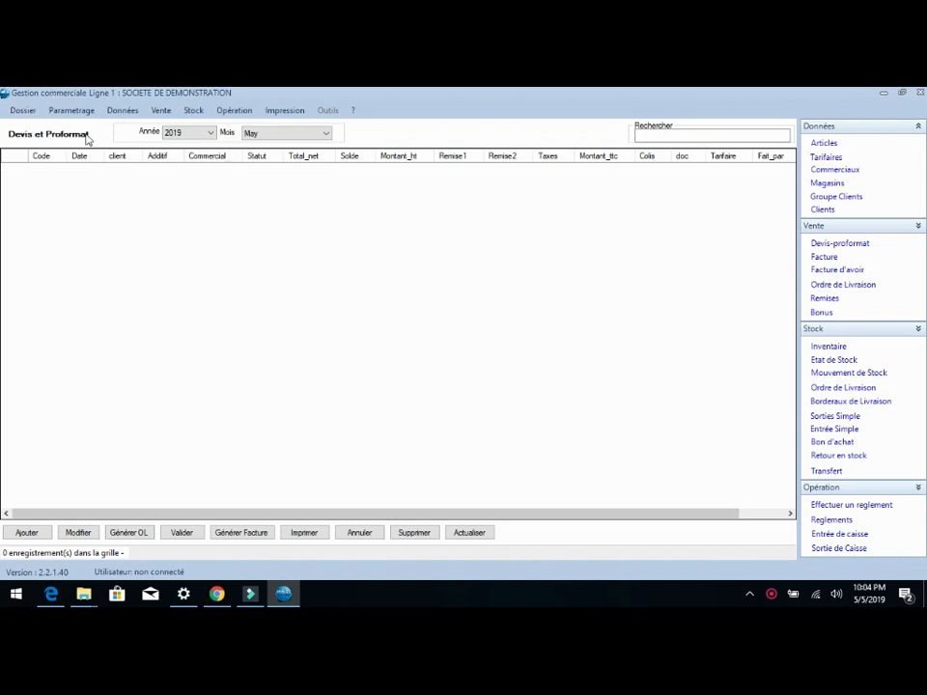
Step: Create a new document in Devis et Proformat and choose CLIENT Divers as its client
click(182, 133)
click(263, 133)
click(26, 533)
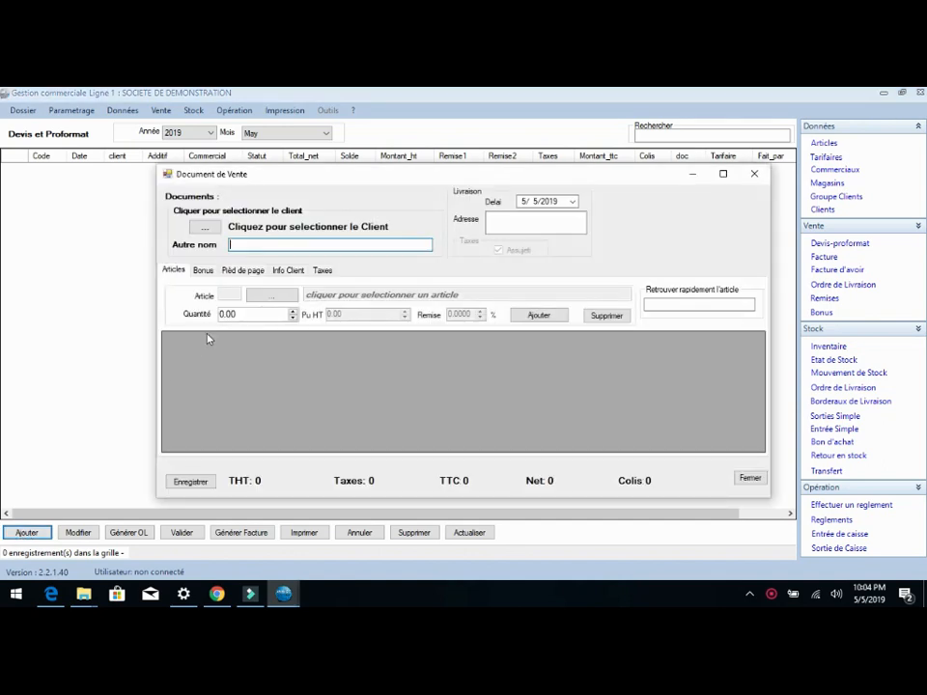
click(211, 230)
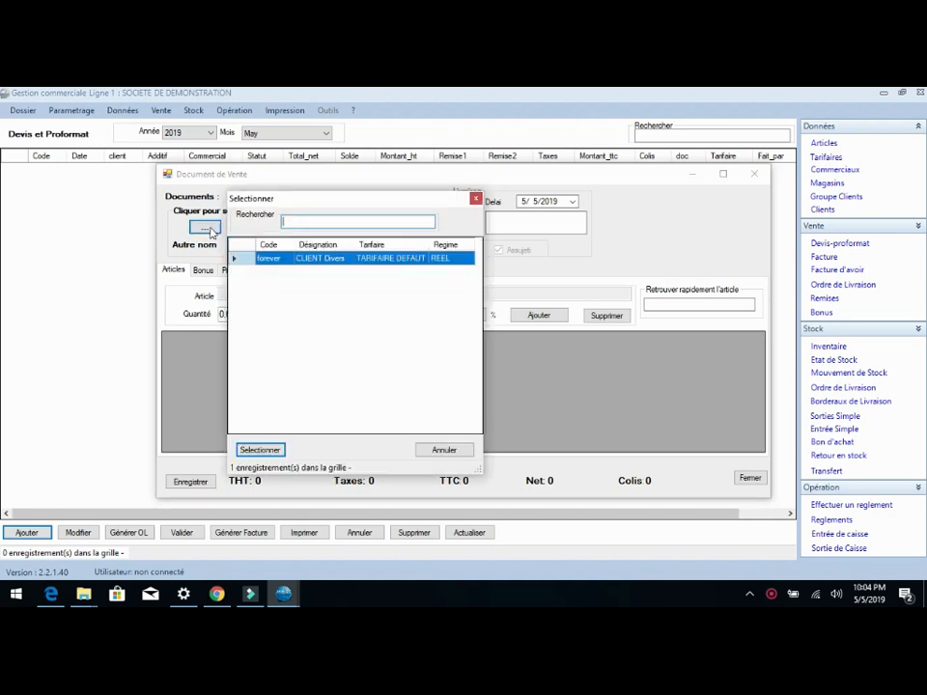
double_click(303, 259)
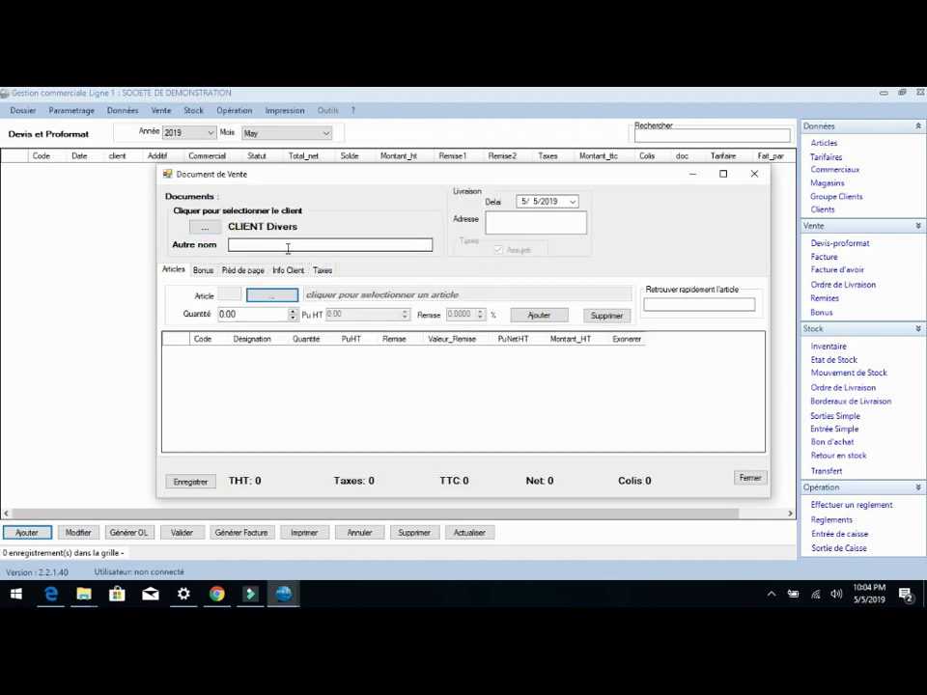
Step: Add Article 1 to the sales document with a quantity of 4
click(273, 298)
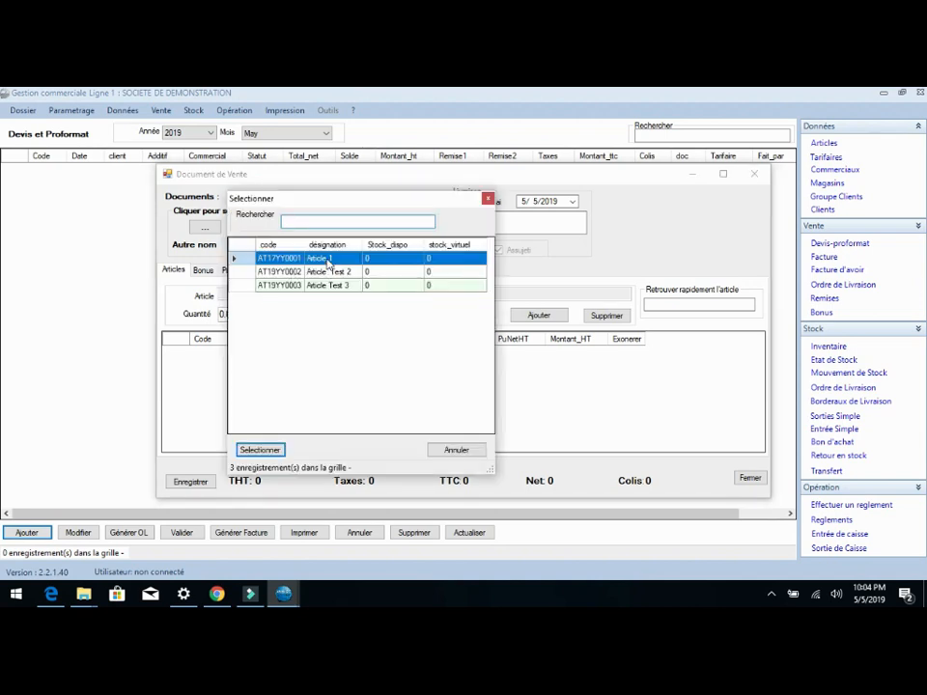
double_click(328, 261)
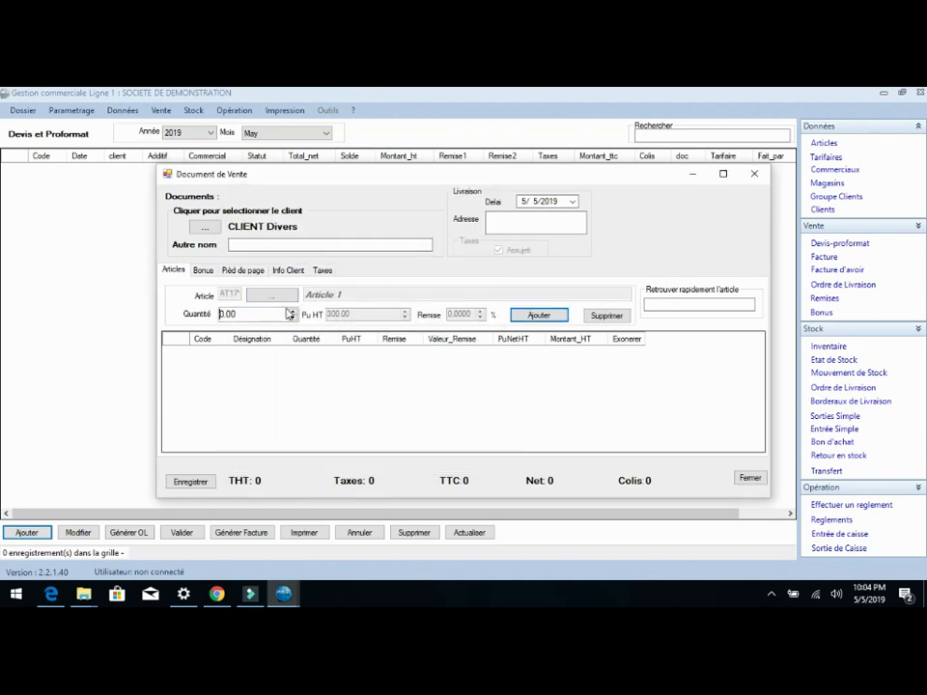
click(292, 315)
click(529, 316)
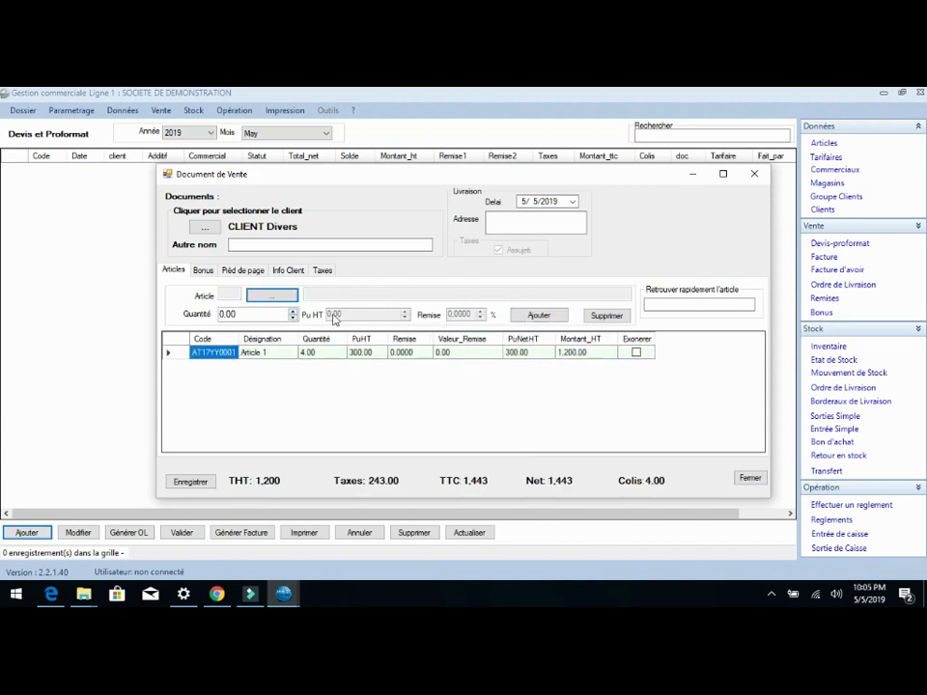
Step: Add Article Test 2 to the sales document with a quantity of 7
click(272, 294)
click(340, 272)
double_click(343, 275)
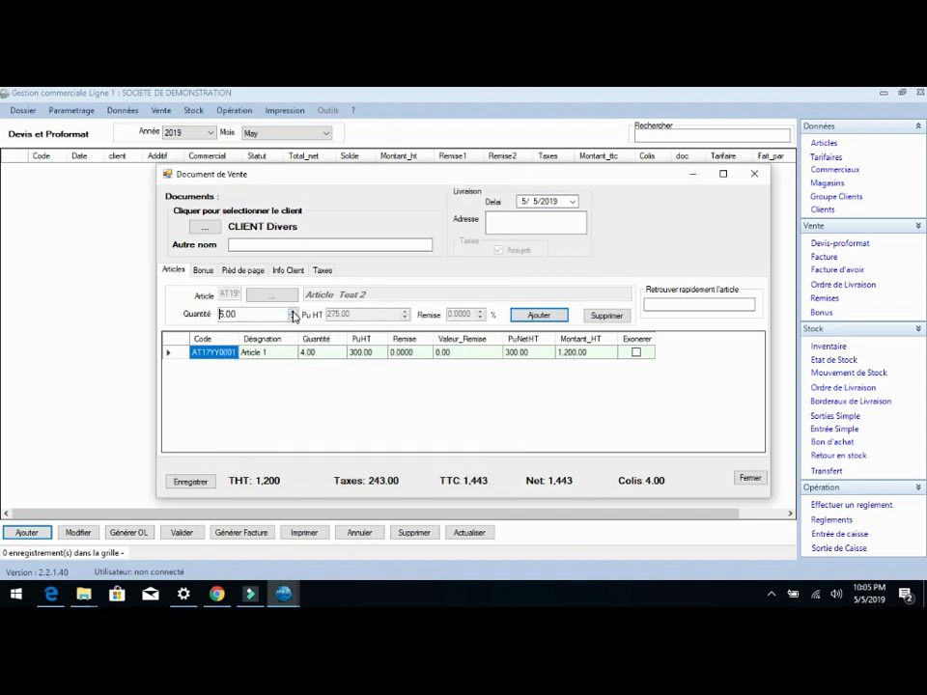
click(539, 317)
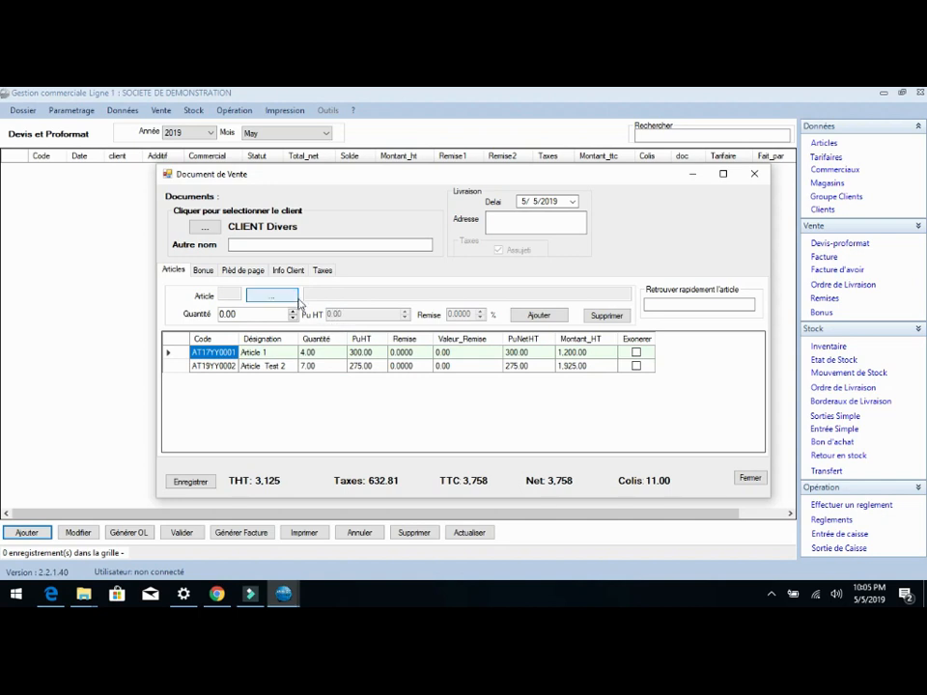
Step: Add Article Test 3 to the sales document with a quantity of 5
click(292, 295)
double_click(337, 291)
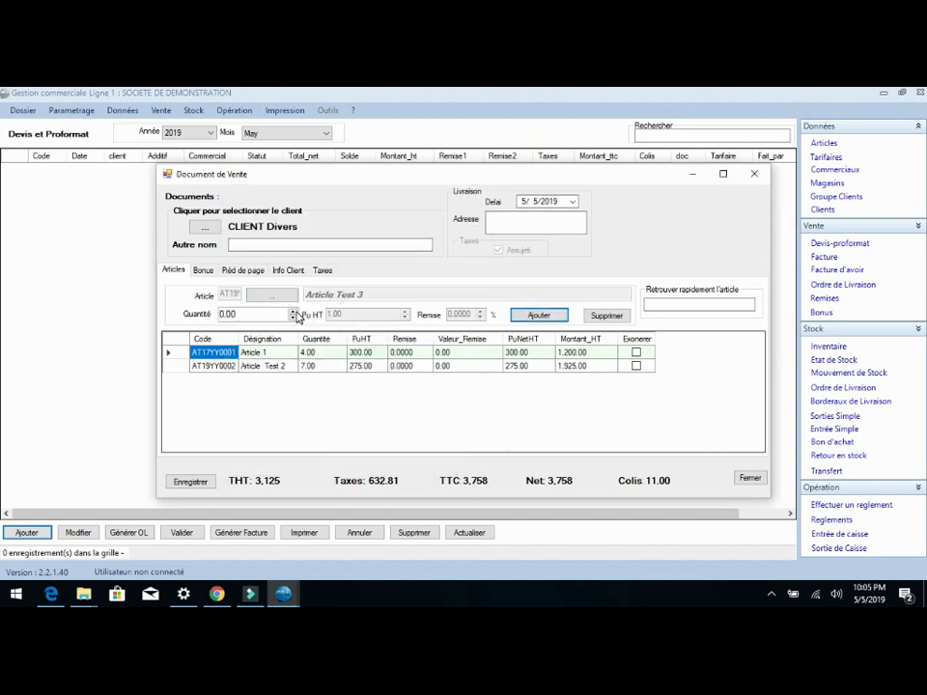
click(533, 316)
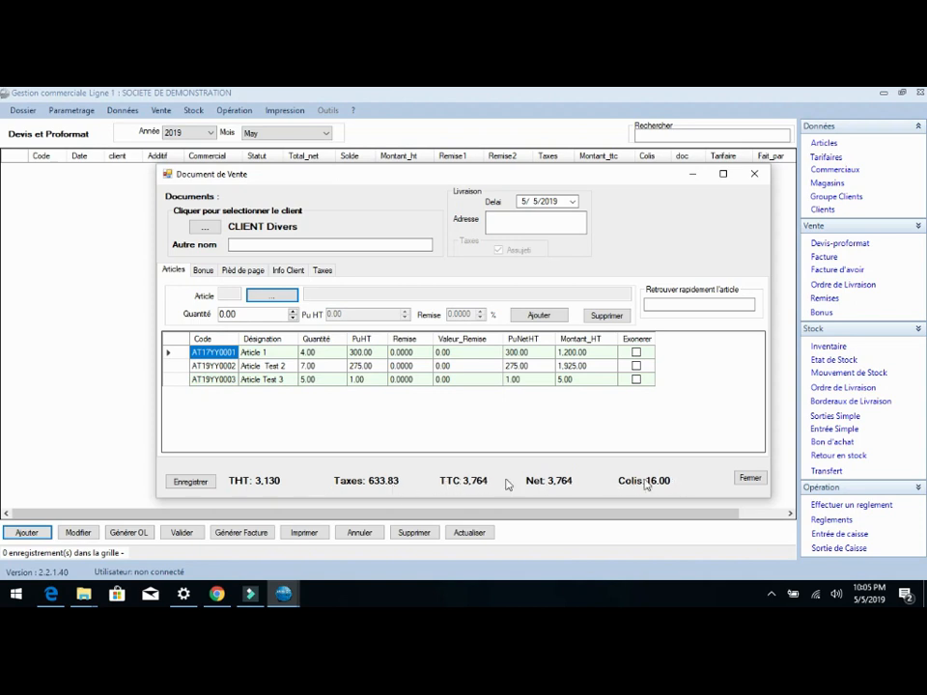
Step: Save the new sales document for CLIENT Divers and reopen it for editing
click(183, 483)
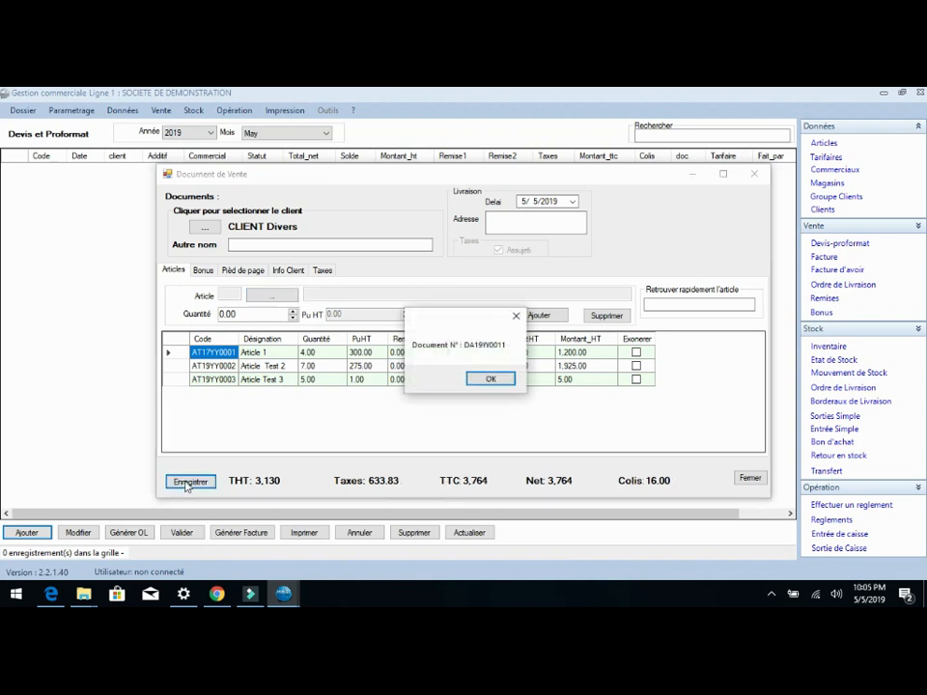
click(486, 380)
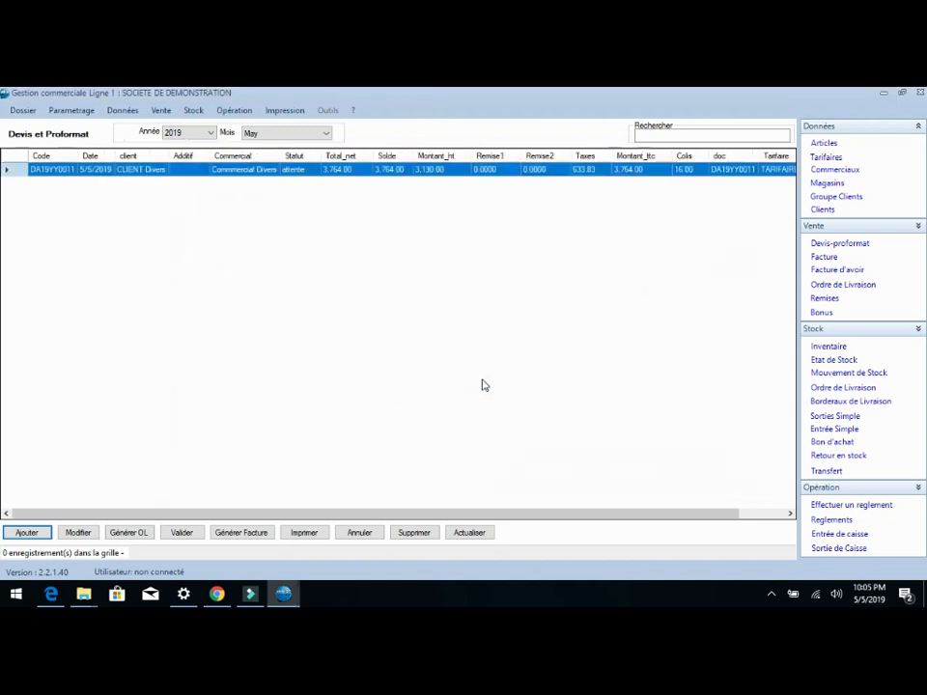
double_click(265, 176)
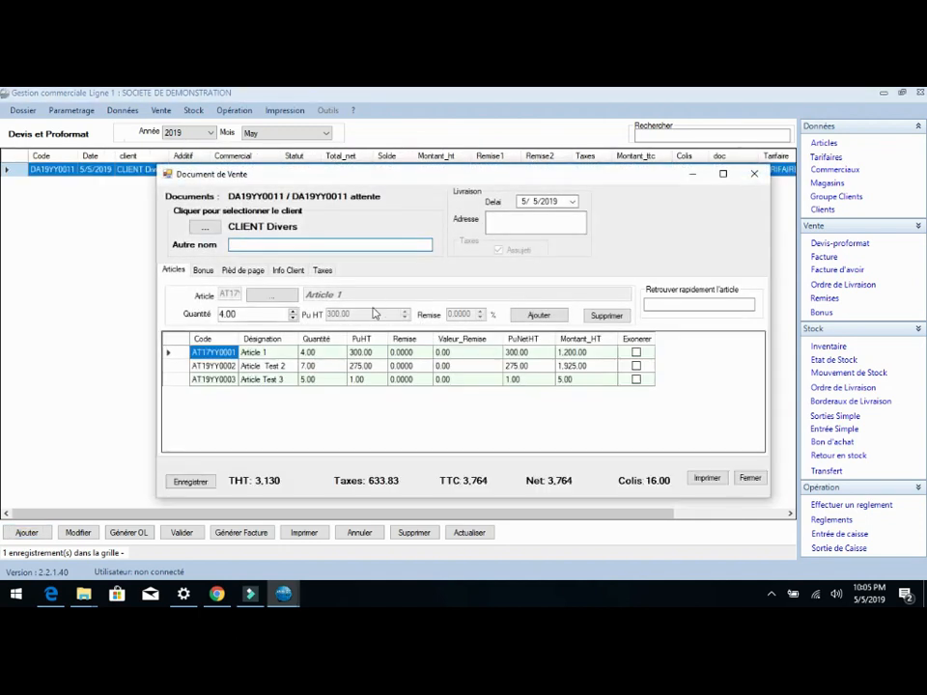
Step: Set the quantity of Article 1 to 2 in the sales document, confirming the modification of the existing article
click(327, 353)
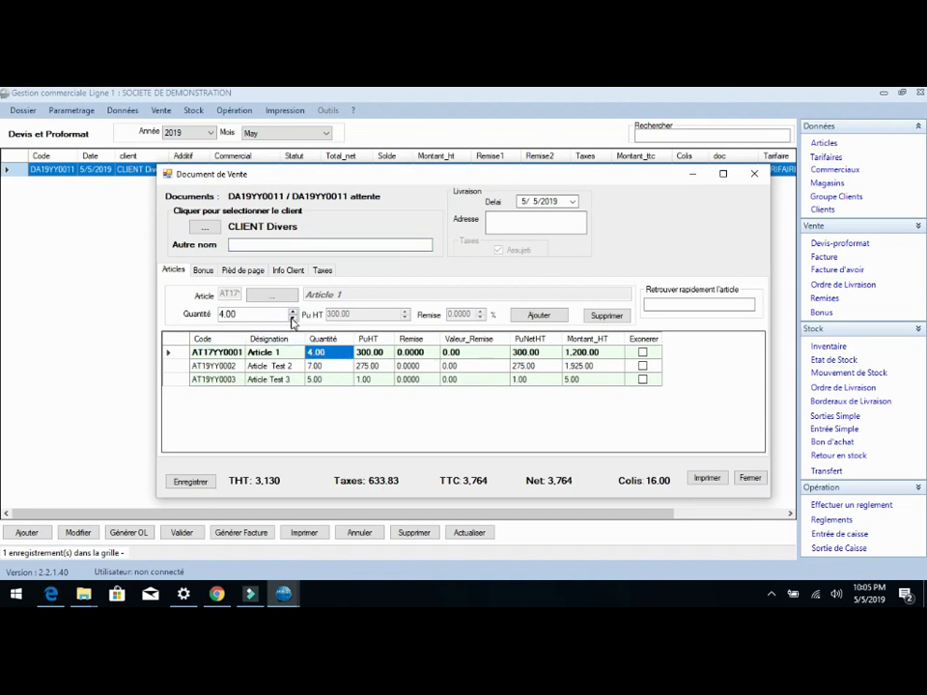
double_click(293, 319)
click(527, 316)
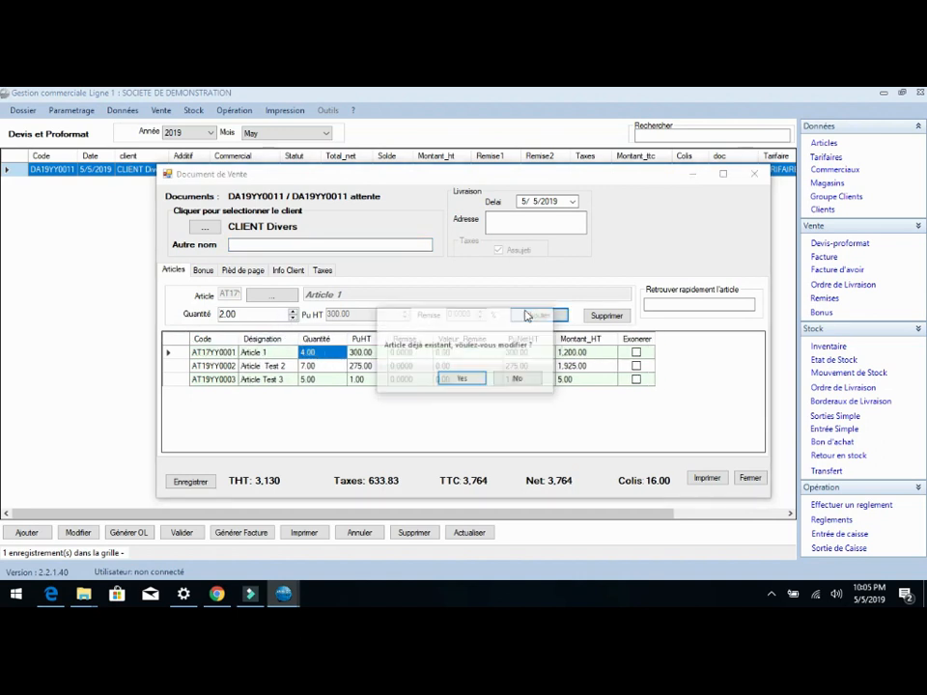
click(460, 380)
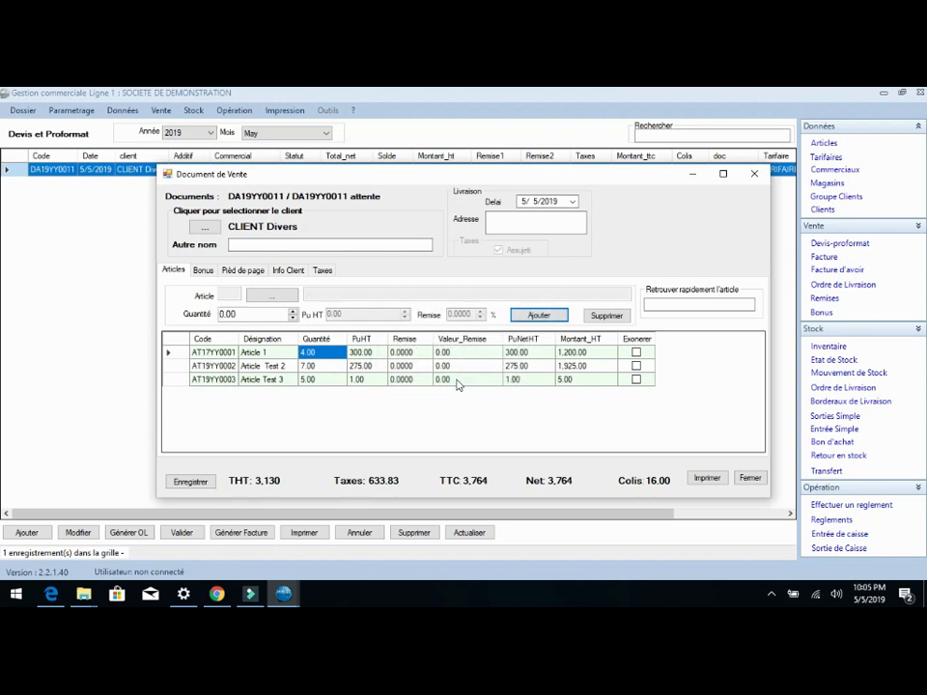
Step: Set the quantities of Article Test 2 to 5 and Article Test 3 to 2, and save the sales document
click(312, 366)
text(5)
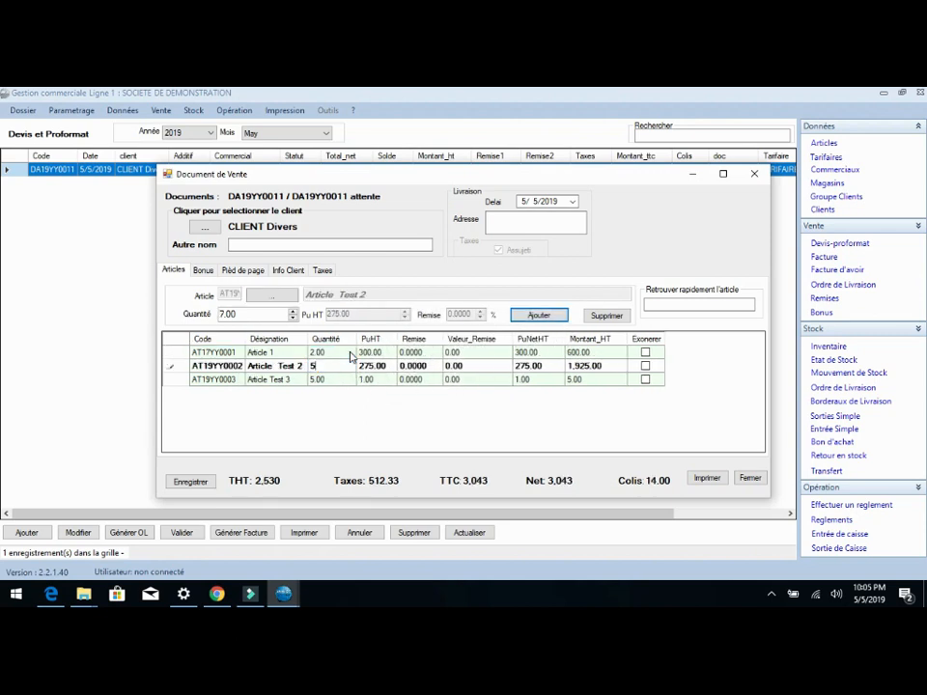
key(Return)
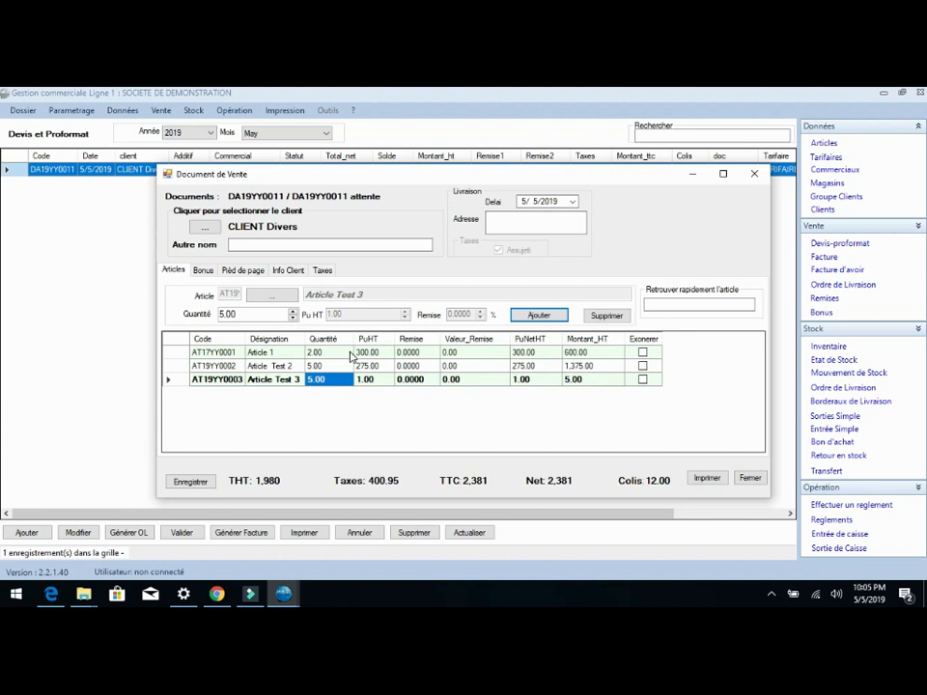
text(2)
key(Return)
click(189, 484)
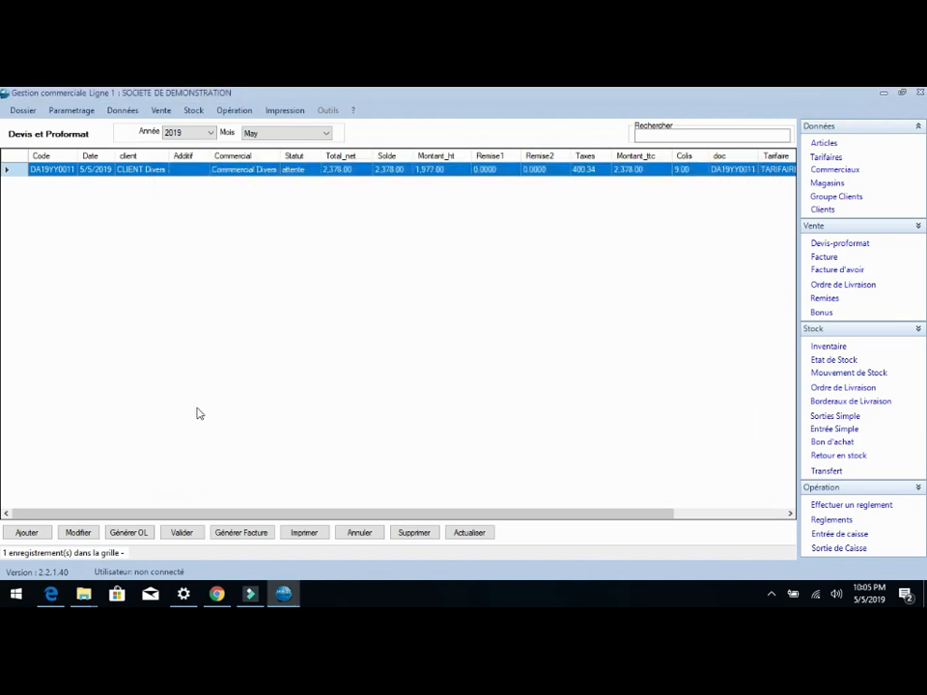
Step: Examine the print preview and the printer options of the CLIENT Divers quote, and return to the quote list without printing
click(304, 533)
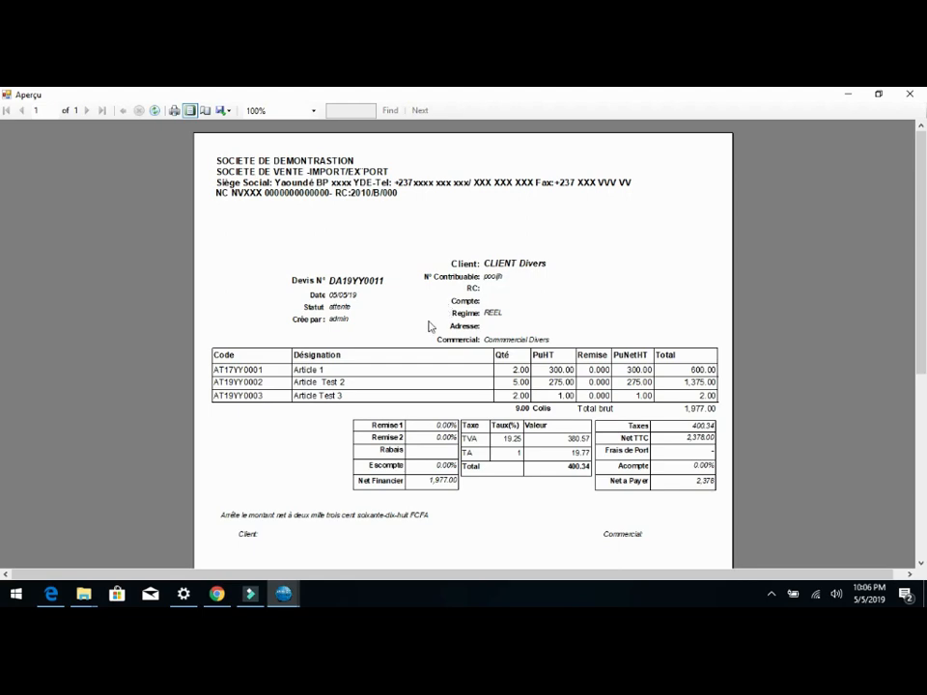
scroll(393, 396, down, 3)
scroll(393, 397, down, 2)
scroll(393, 396, up, 4)
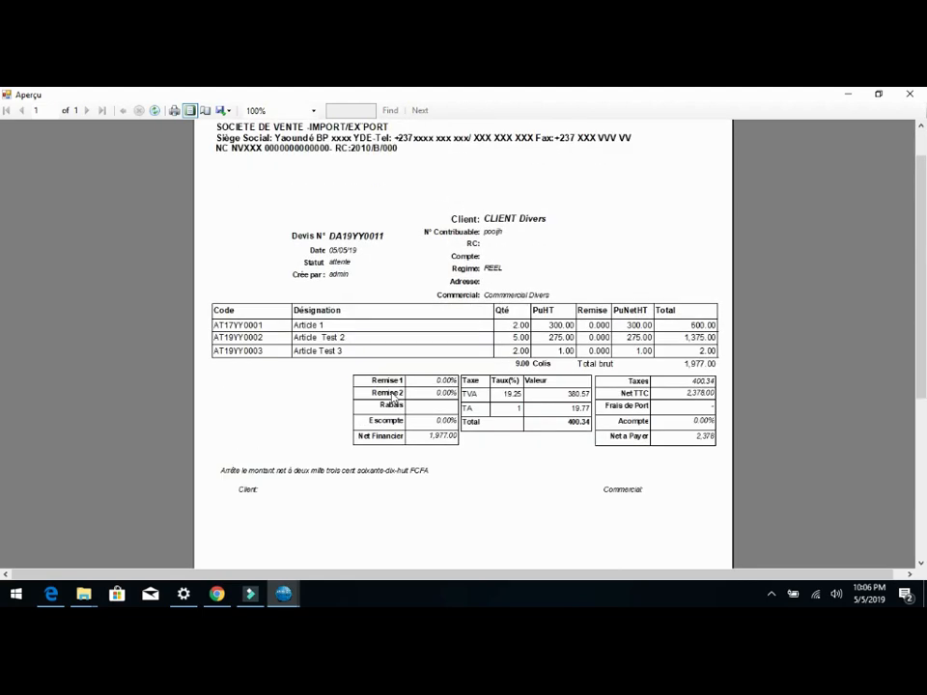
click(176, 112)
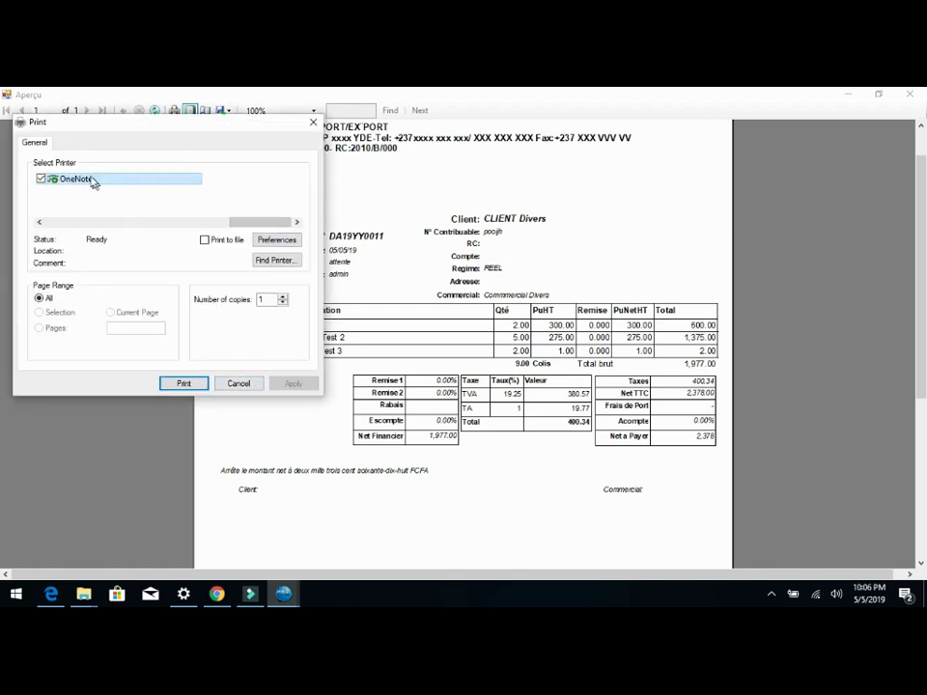
click(238, 383)
click(905, 93)
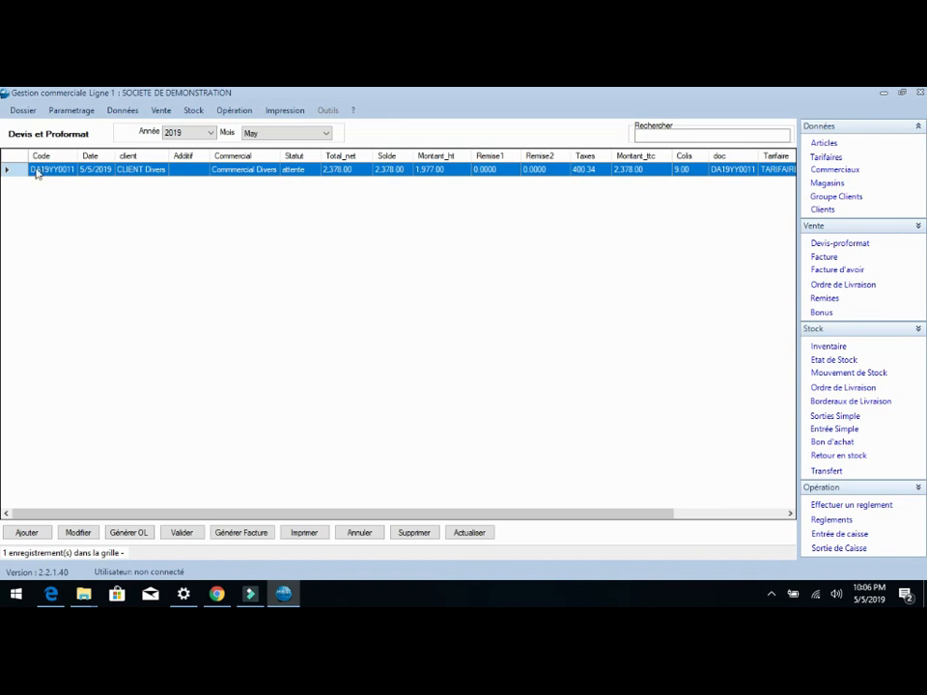
Step: Validate the pending quote for CLIENT Divers
click(175, 538)
click(447, 381)
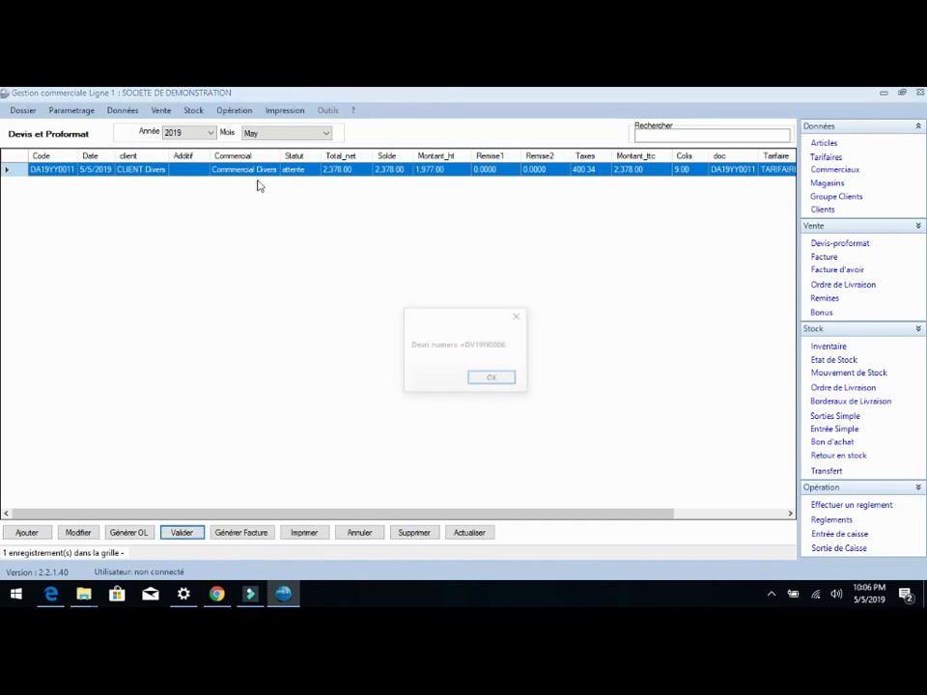
click(500, 383)
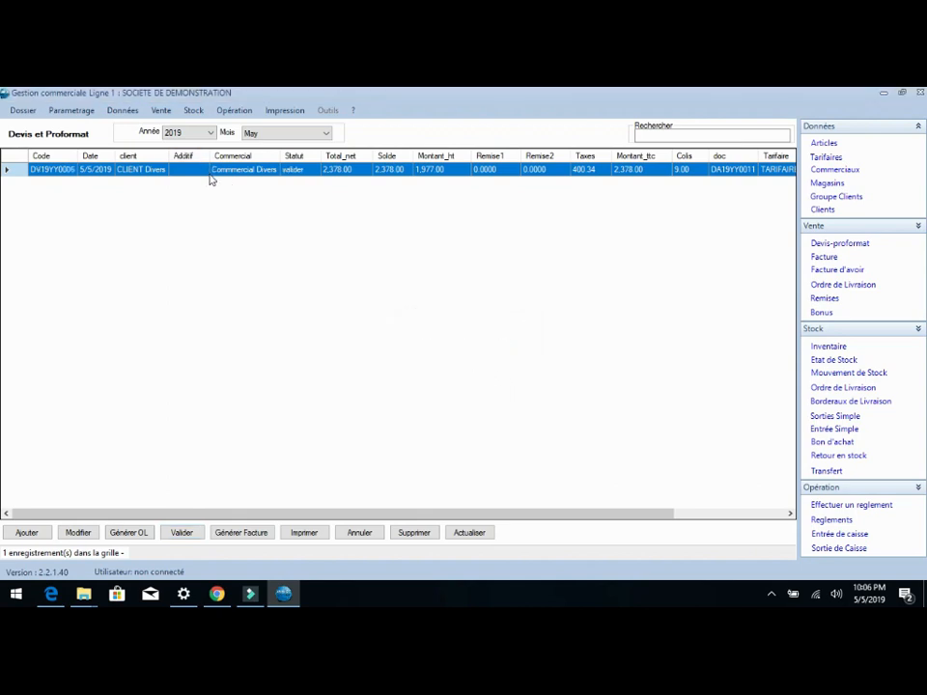
Step: Generate the delivery order (OL) from the validated quote
click(135, 532)
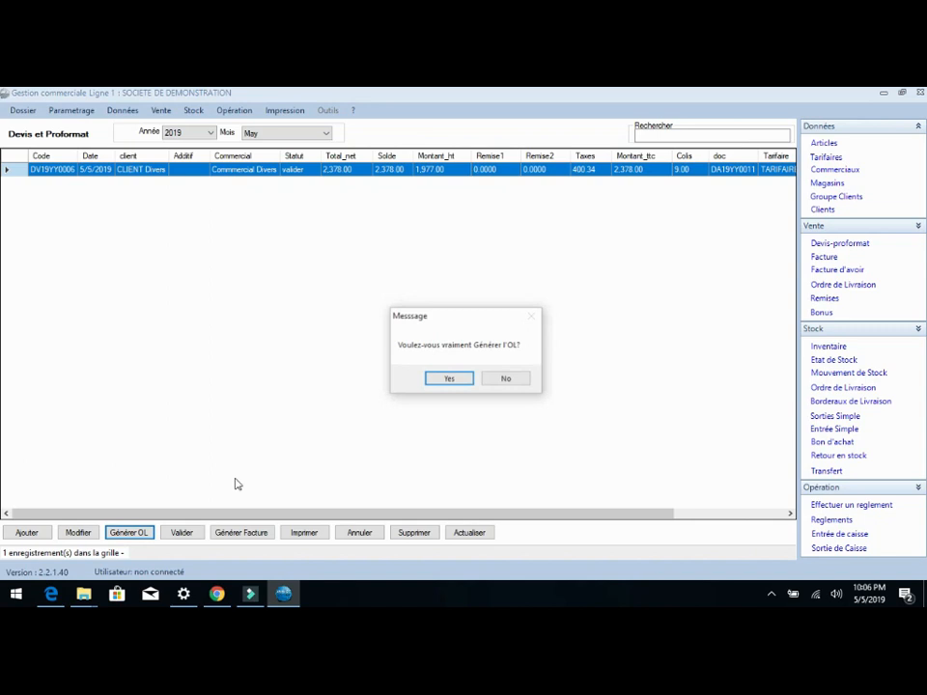
click(448, 378)
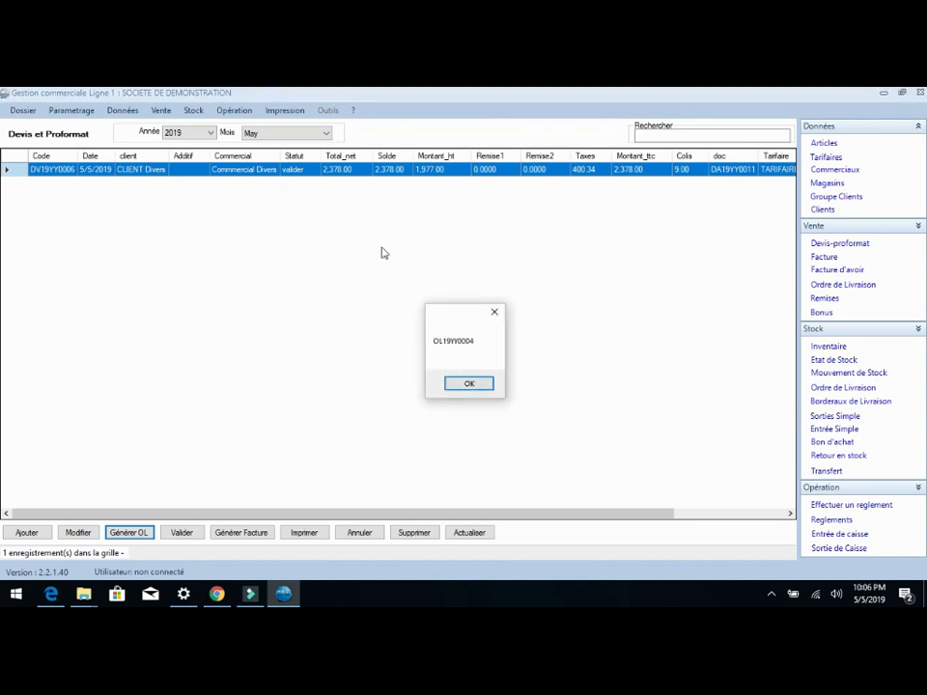
click(470, 382)
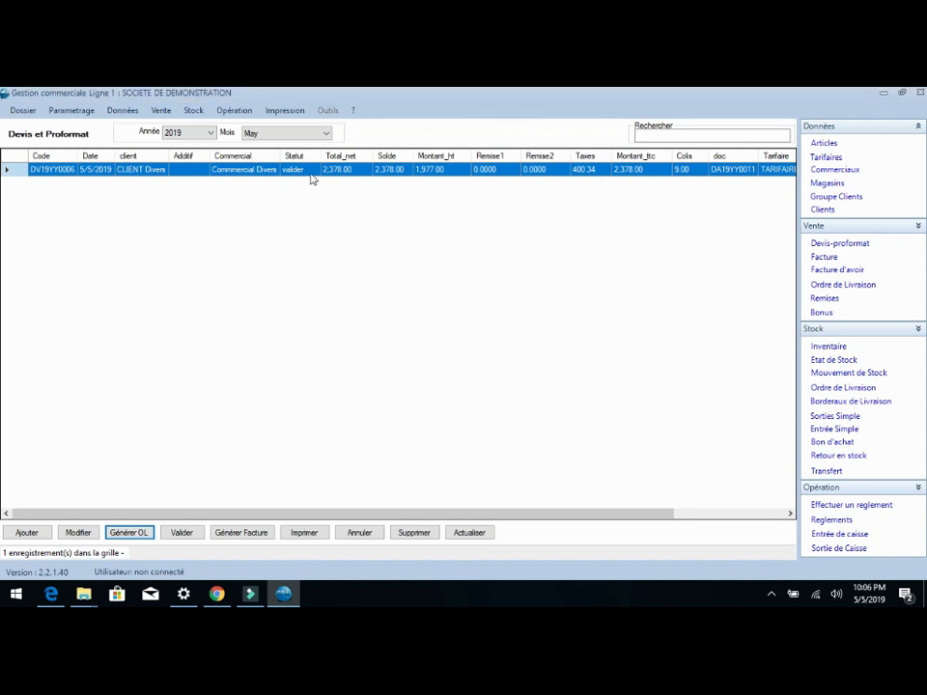
Step: Generate the invoice from the validated quote and open the Ordre de Livraison list
click(249, 537)
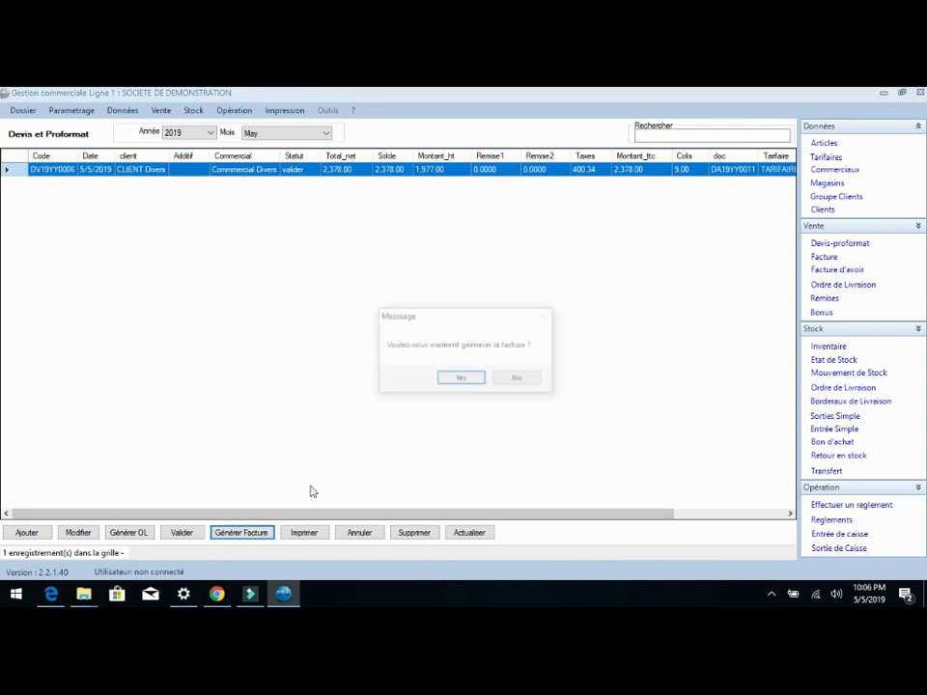
click(461, 380)
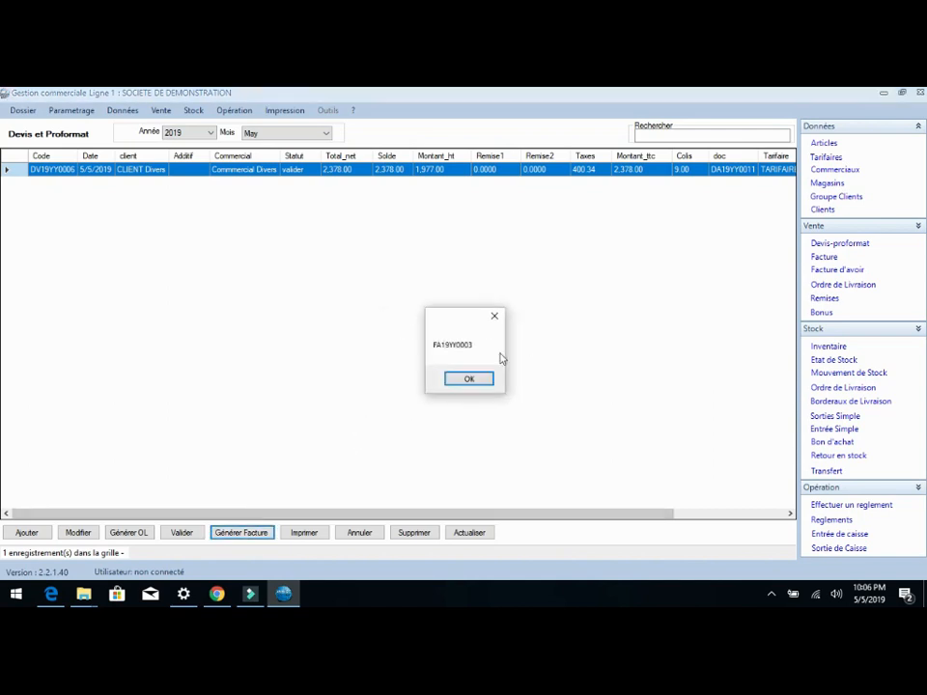
click(471, 379)
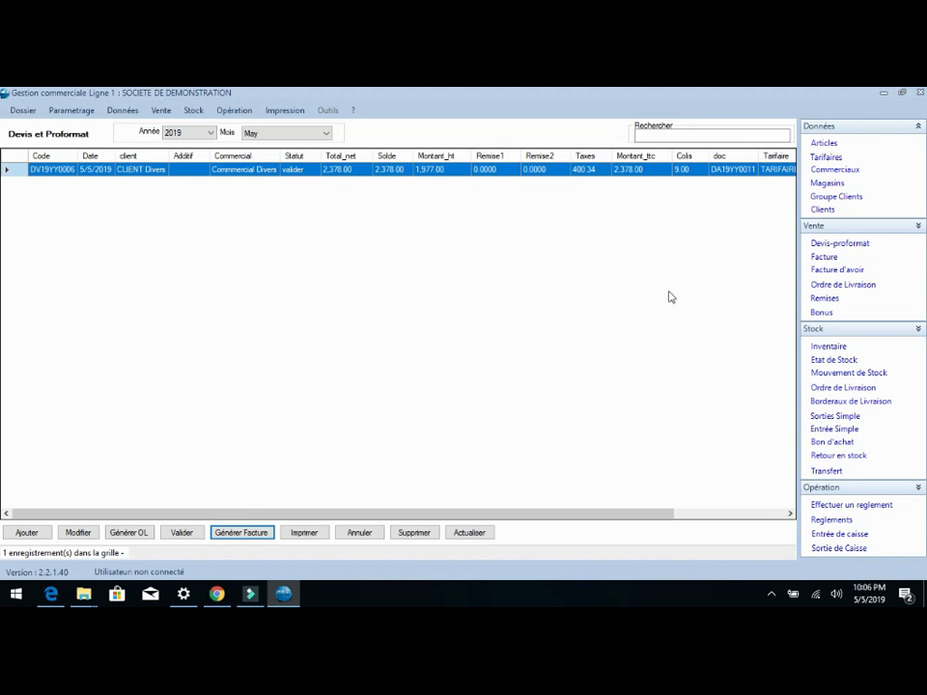
click(840, 389)
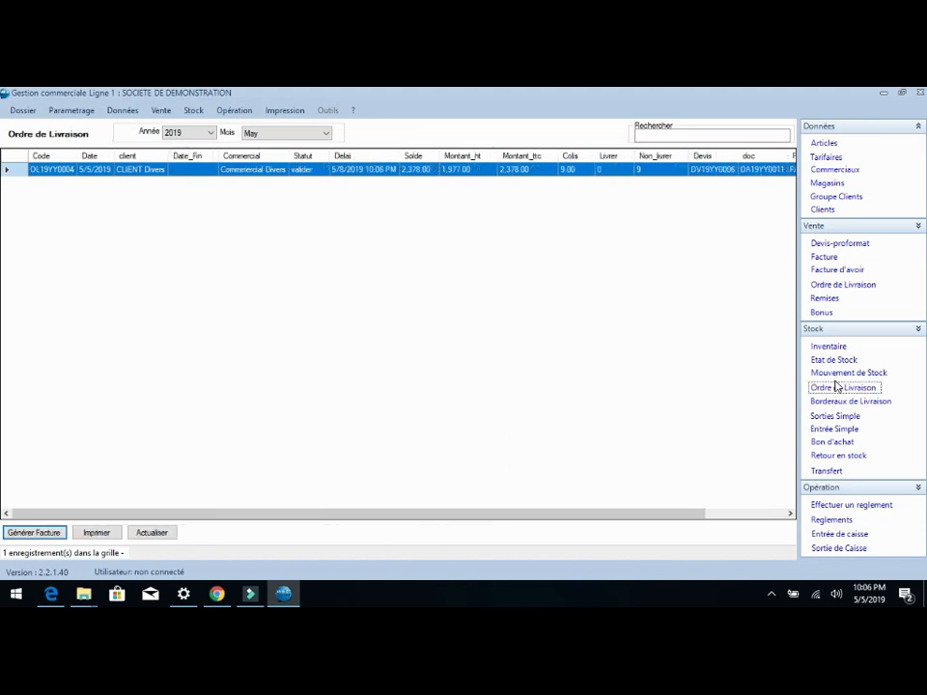
click(842, 418)
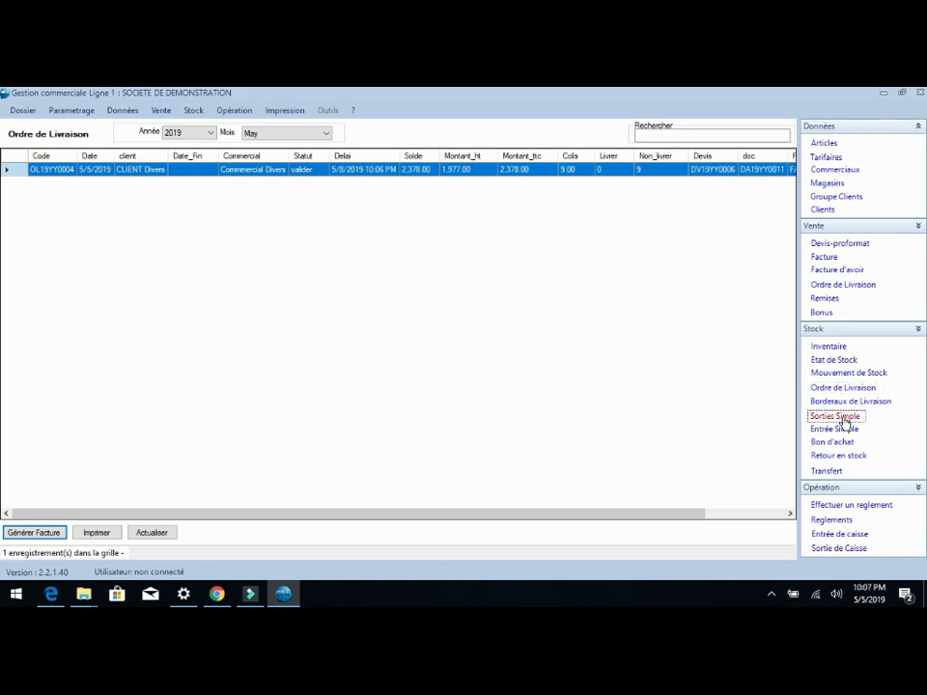
click(27, 531)
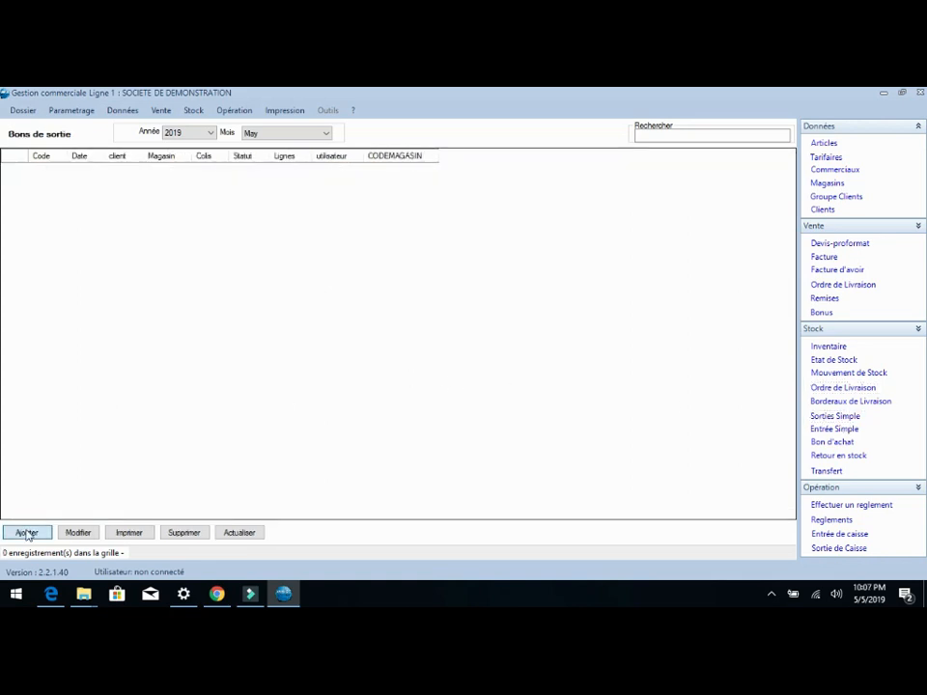
click(294, 207)
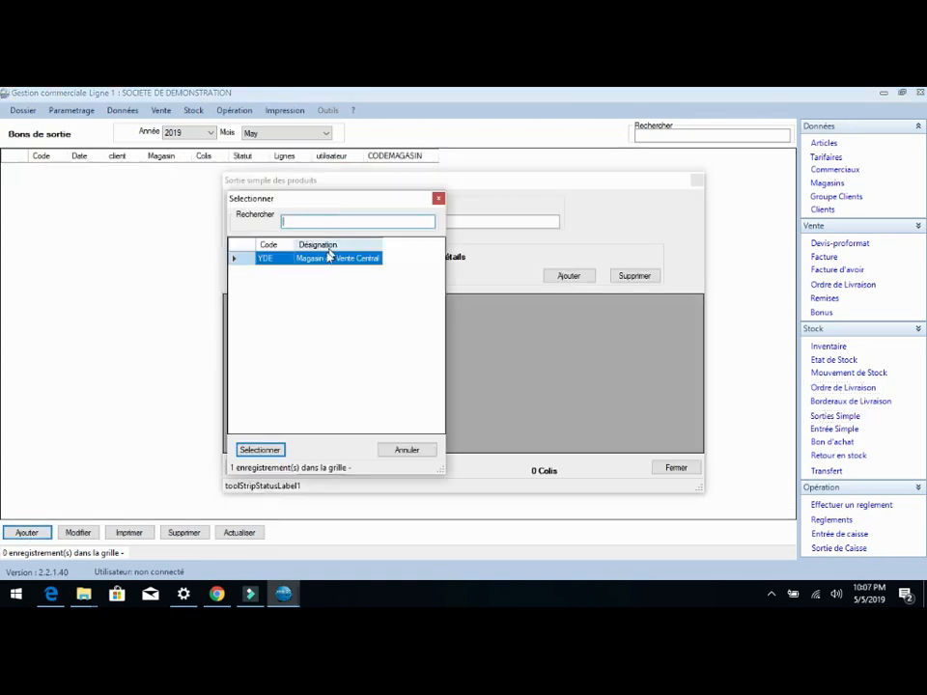
double_click(323, 261)
click(341, 223)
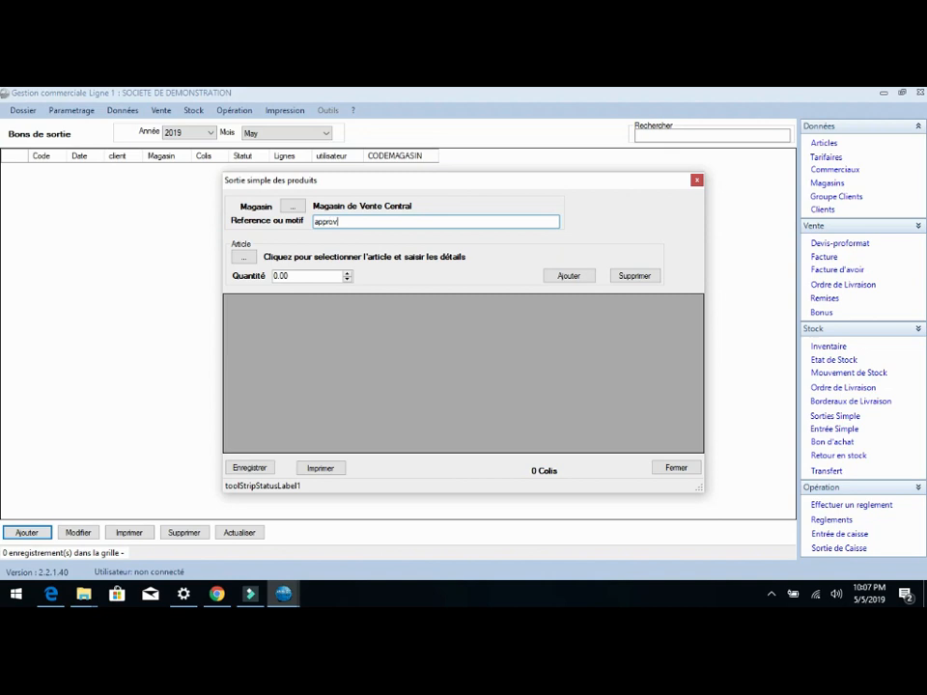
click(249, 258)
double_click(324, 262)
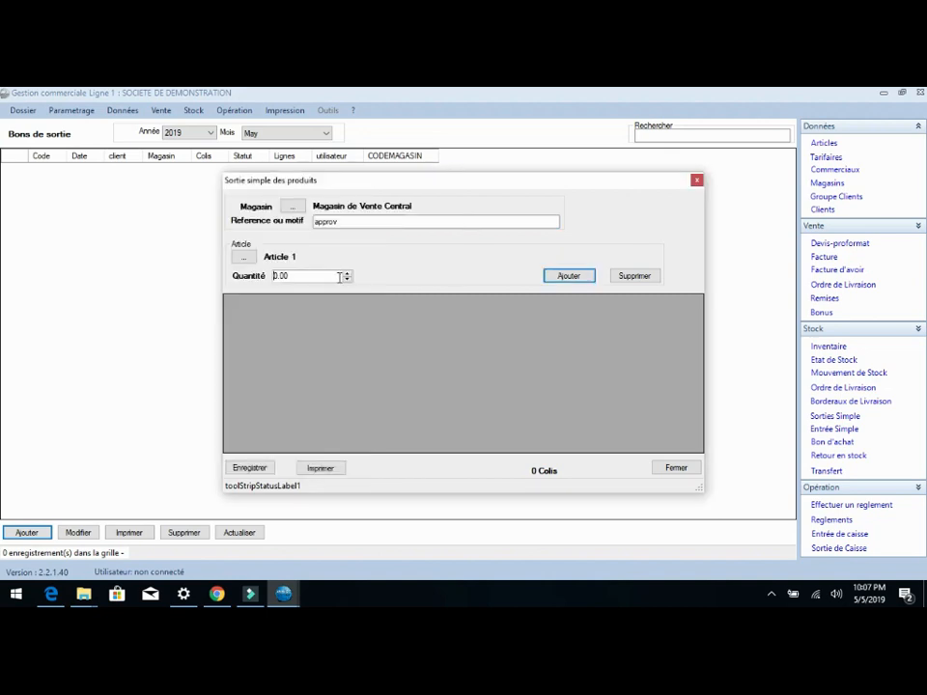
double_click(338, 277)
text(15)
key(Return)
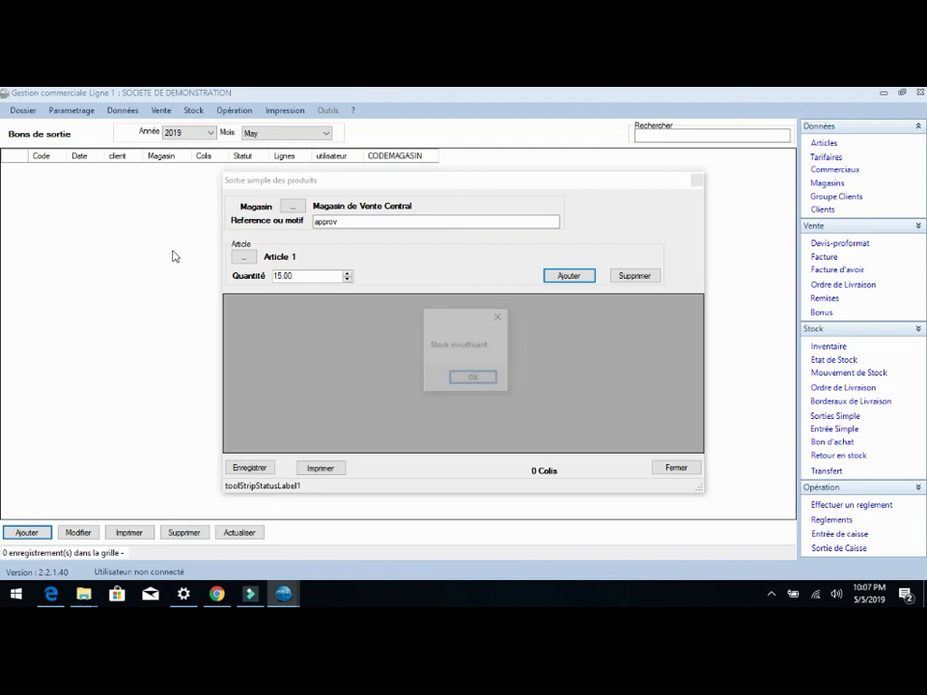
click(468, 380)
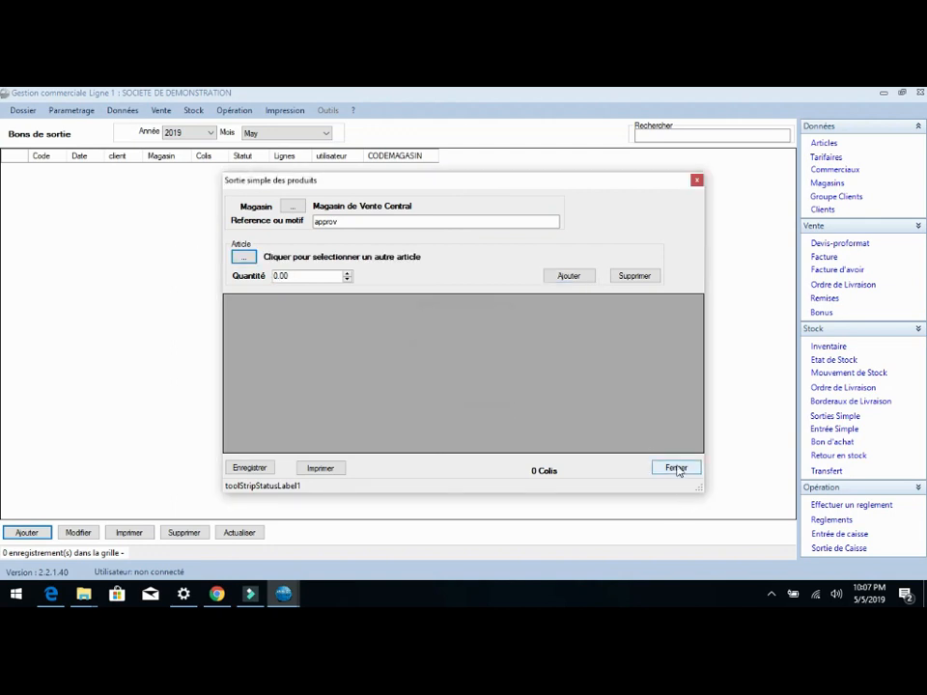
click(673, 468)
Step: Create a new Entrée Simple slip for Magasin de Vente Central with the reference "appro"
click(830, 428)
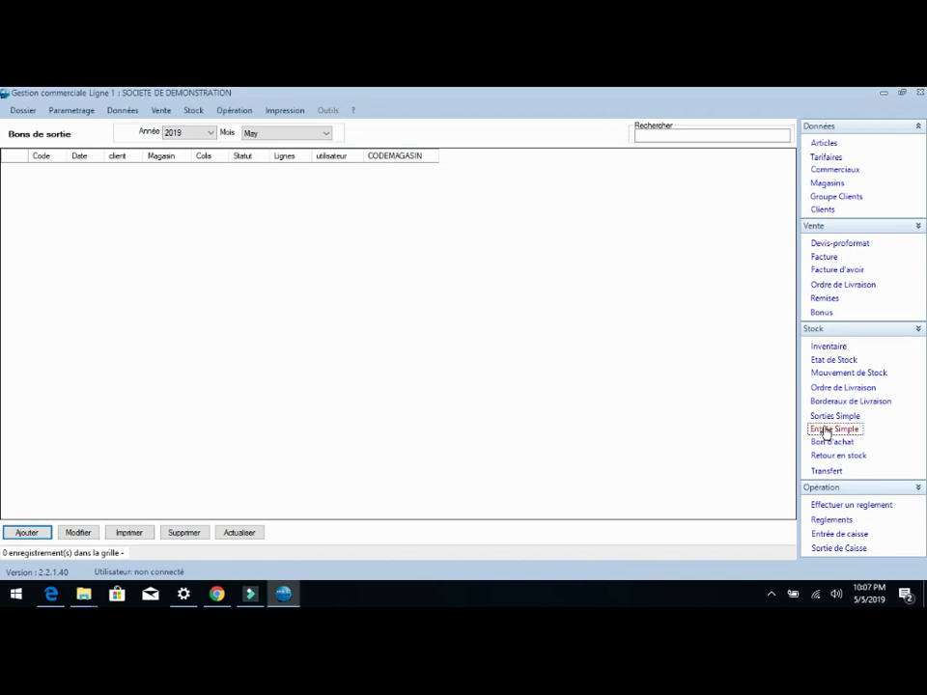
click(27, 534)
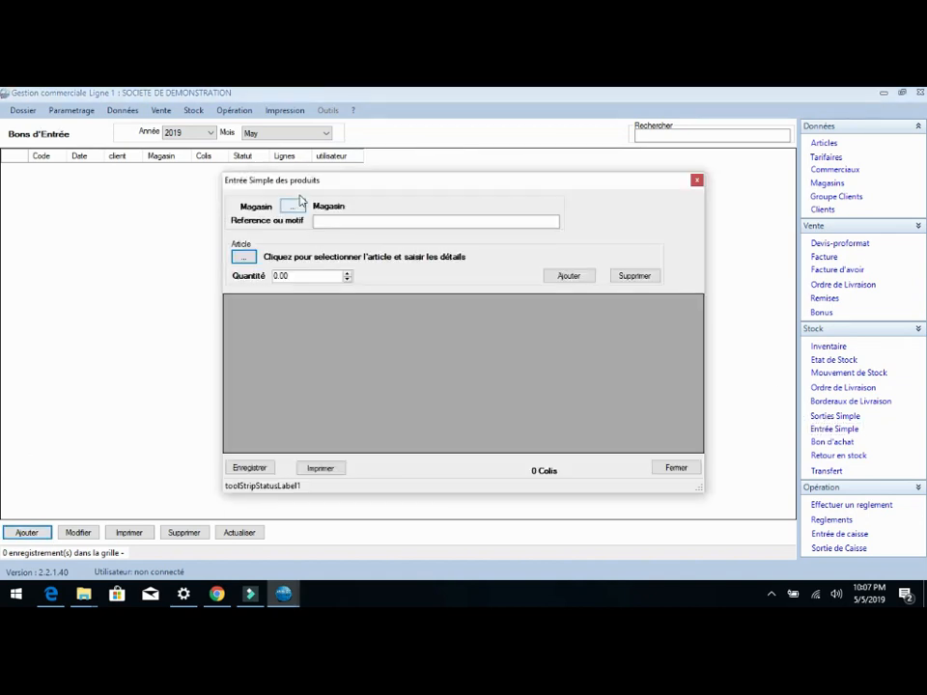
click(292, 205)
double_click(346, 257)
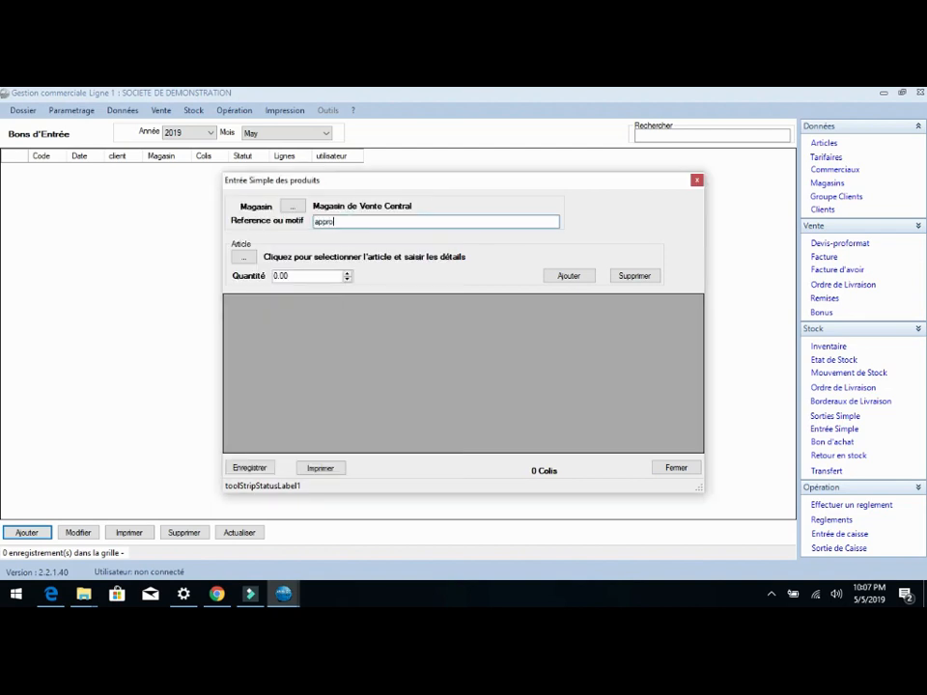
Step: Add Article 1 to the stock entry slip with a quantity of 15
click(243, 257)
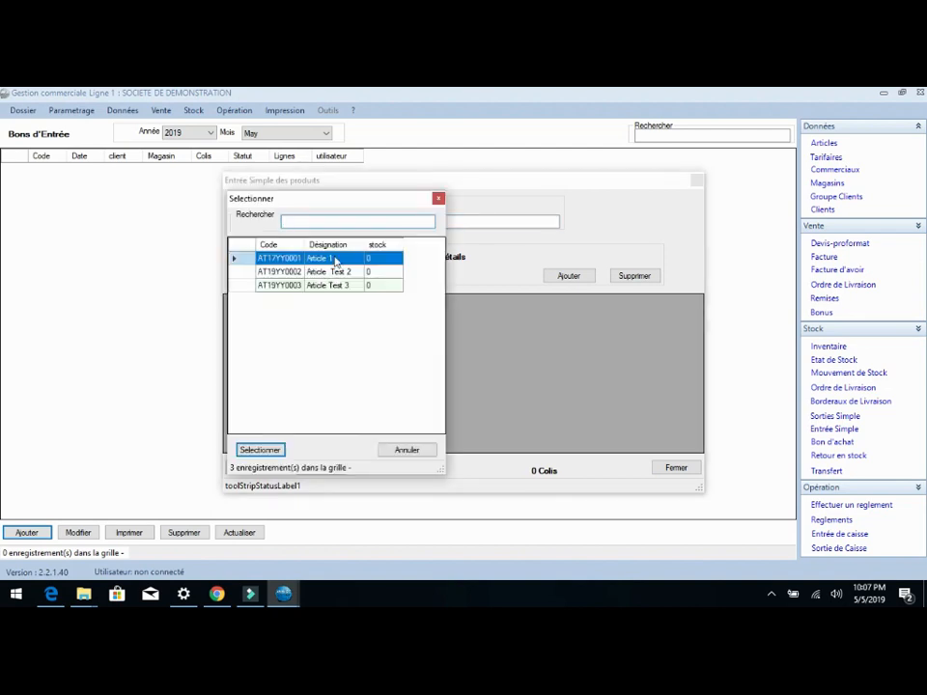
double_click(336, 260)
double_click(271, 277)
text(15)
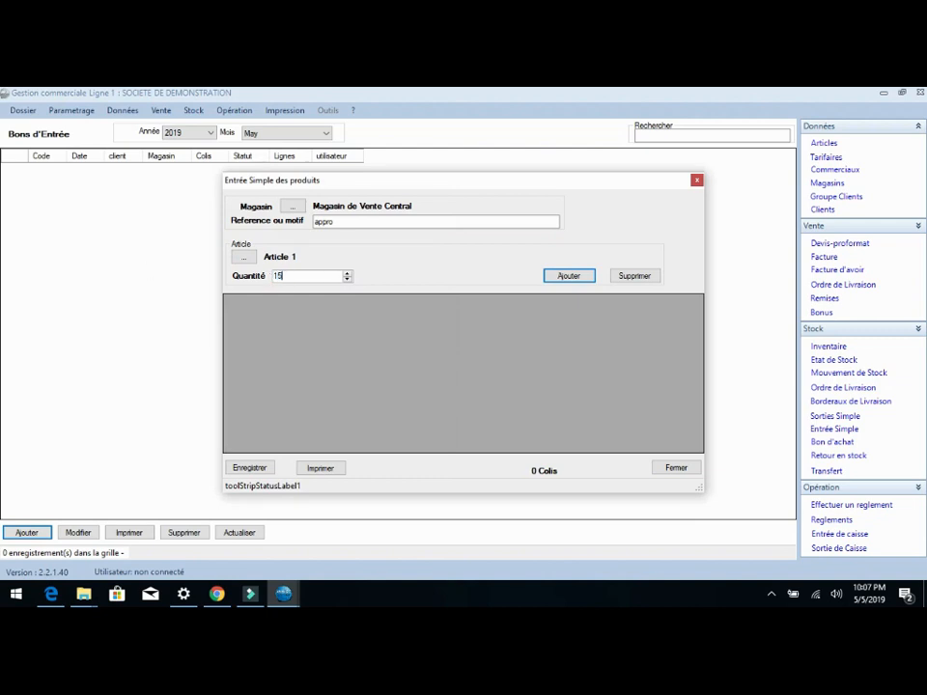
key(Return)
Step: Add Article Test 2 to the stock entry slip with a quantity of 10
click(243, 257)
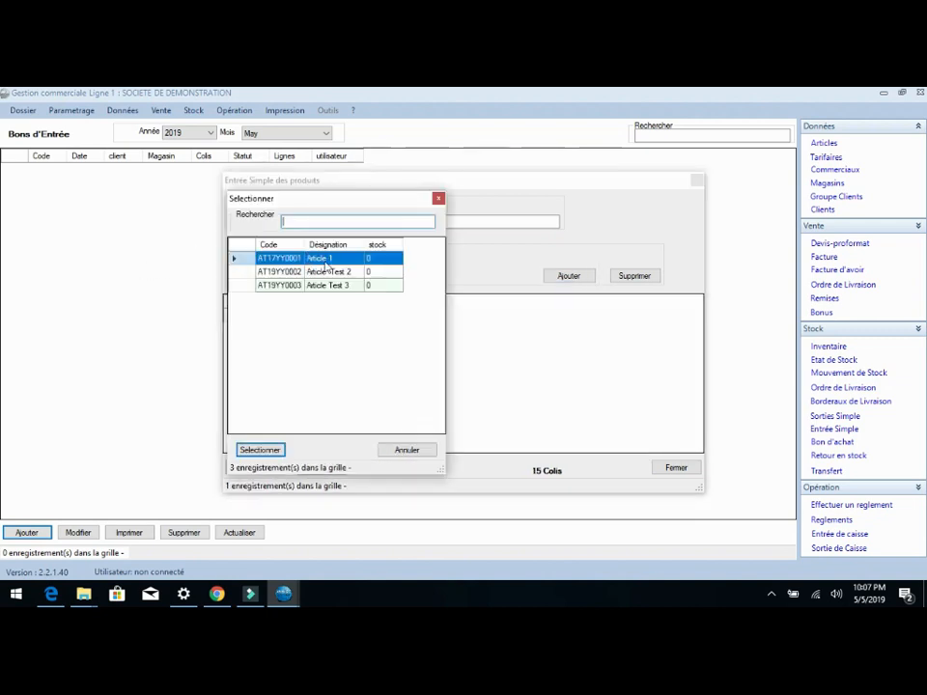
double_click(329, 272)
double_click(320, 275)
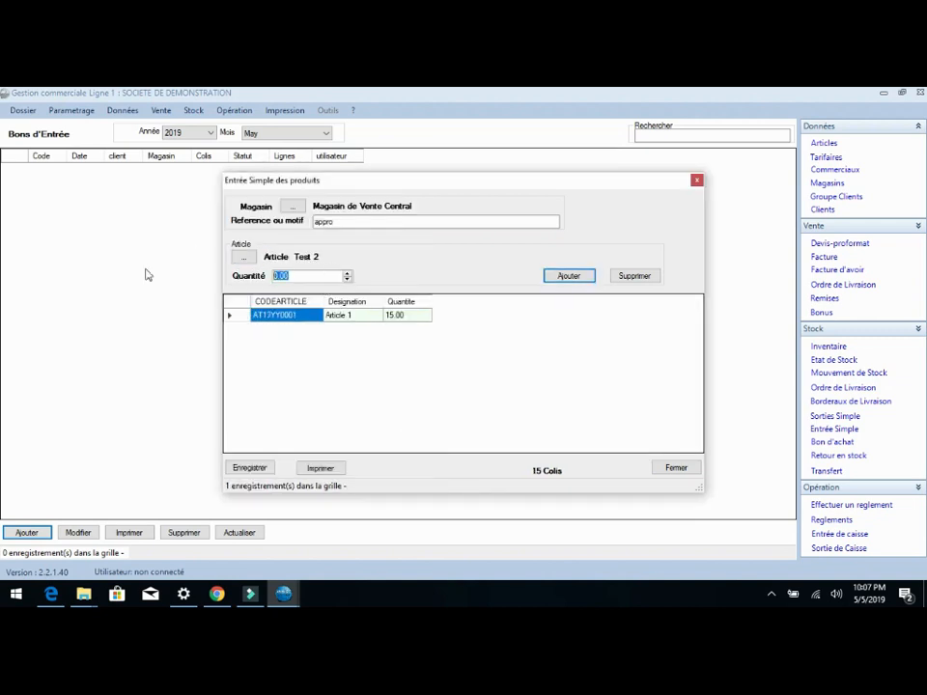
text(10)
key(Return)
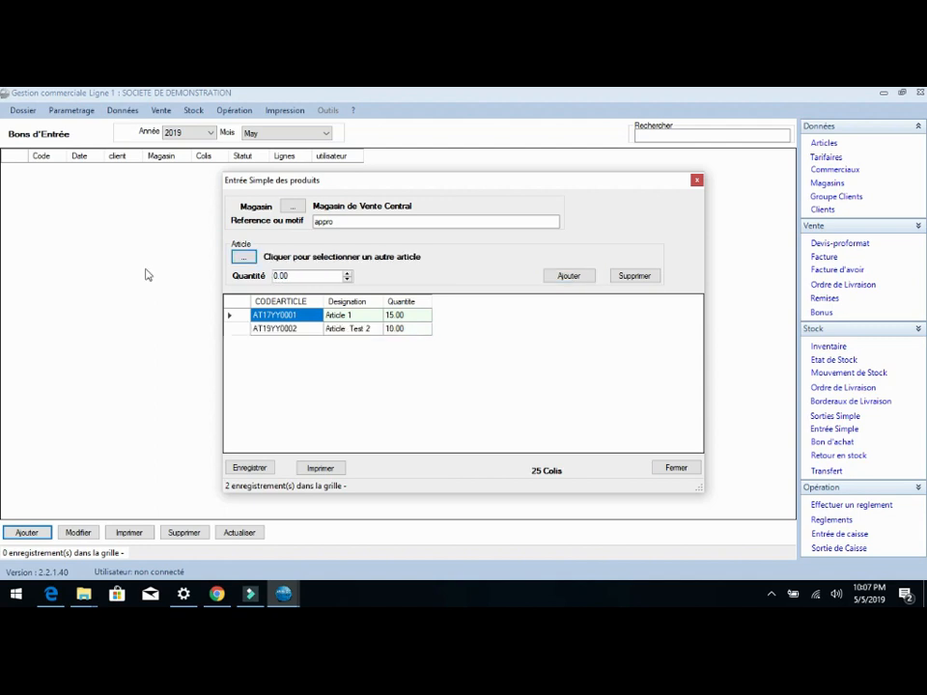
Step: Add Article Test 3 with a quantity of 7 and save the stock entry slip
click(243, 257)
double_click(318, 290)
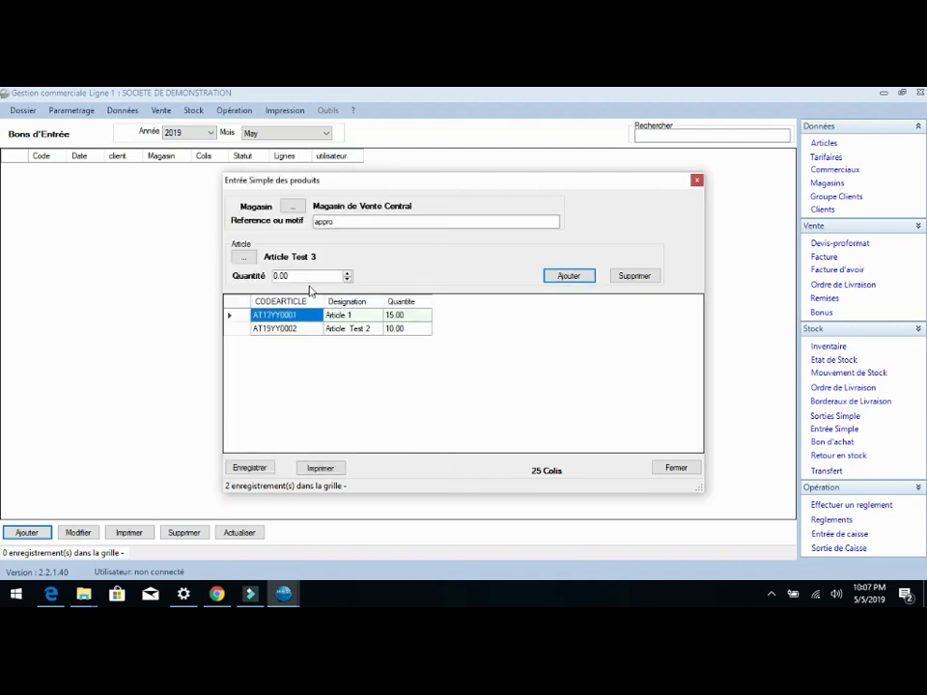
text(7)
key(Return)
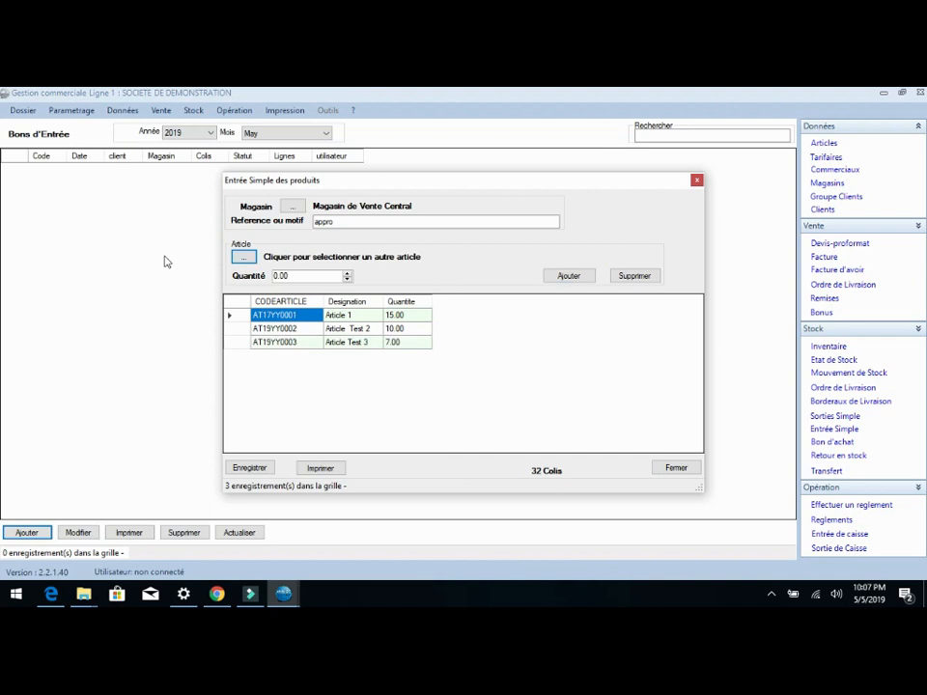
click(248, 468)
click(493, 379)
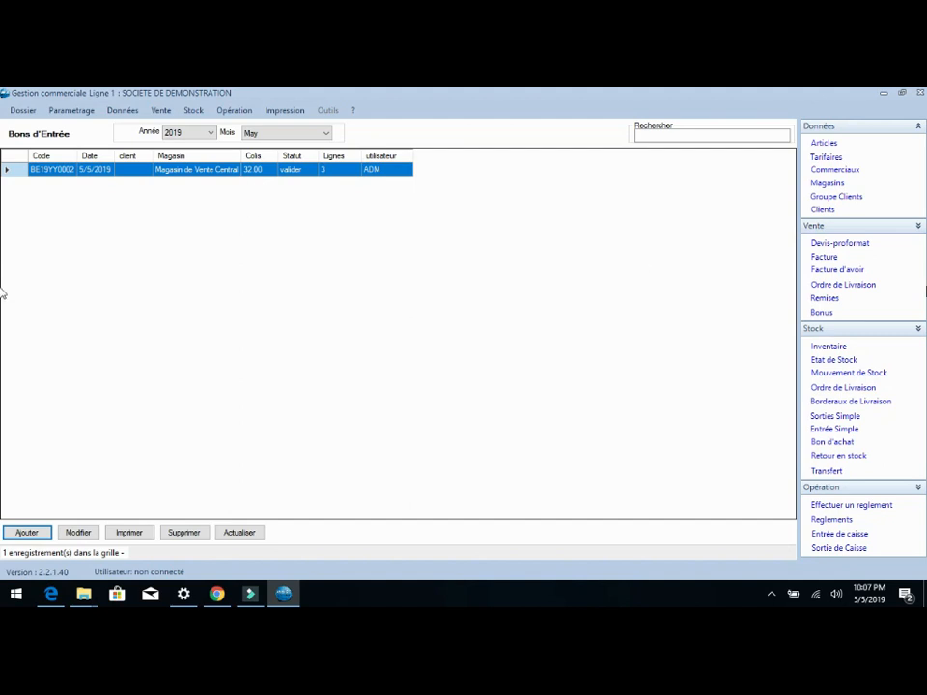
Step: Create a new Bordereau de livraison for Magasin de Vente Central from the pending delivery order of CLIENT Divers
click(827, 402)
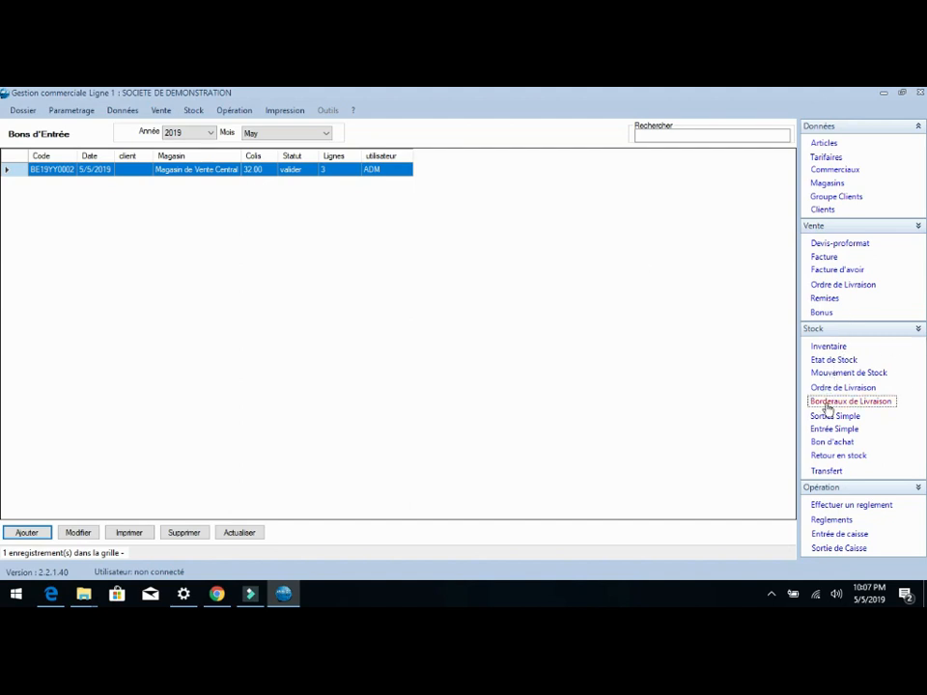
click(33, 534)
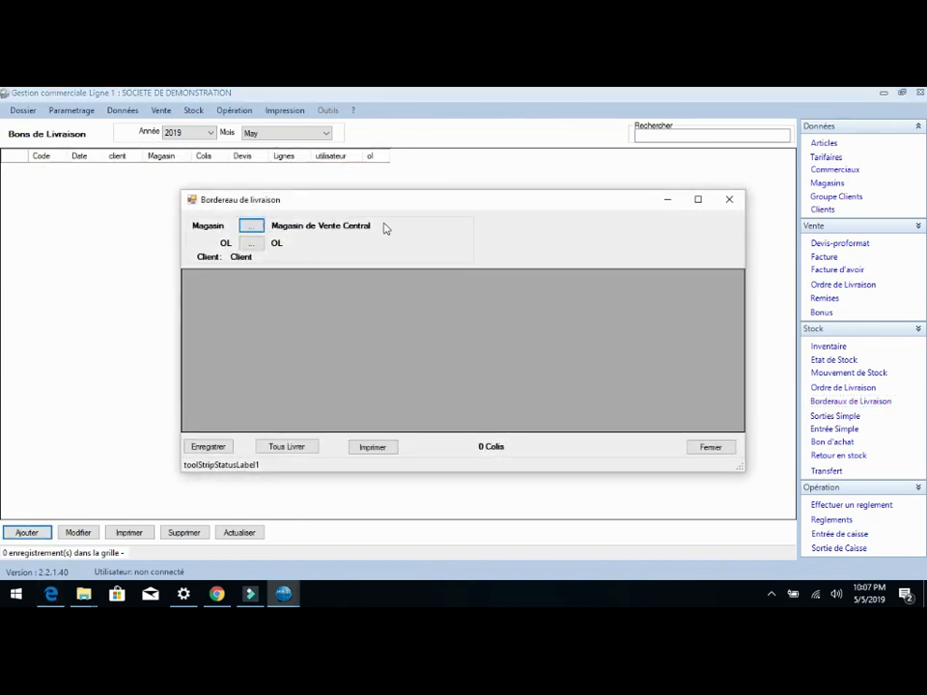
click(250, 244)
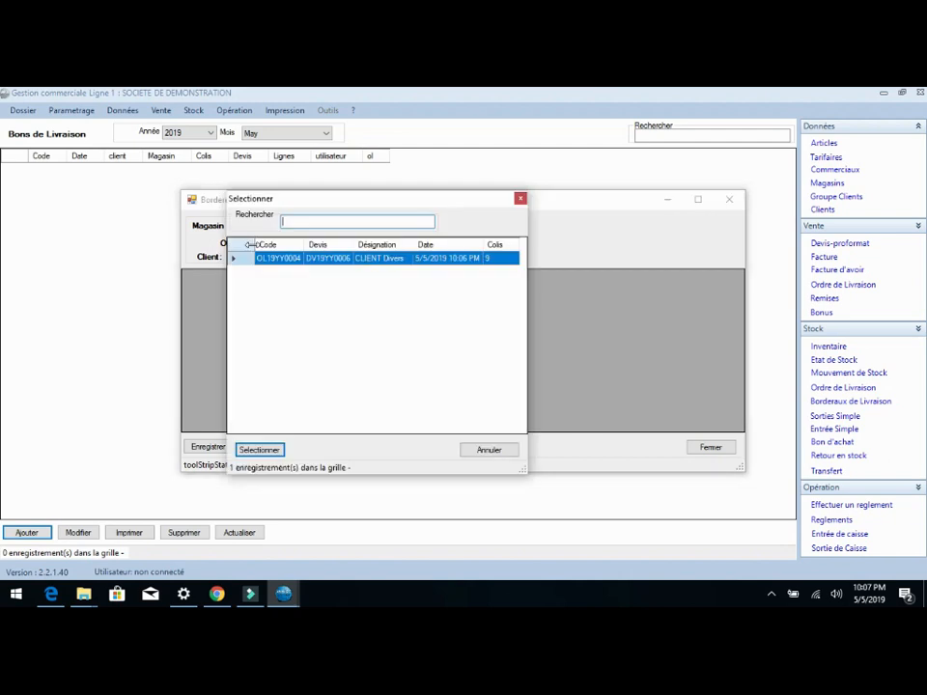
double_click(281, 259)
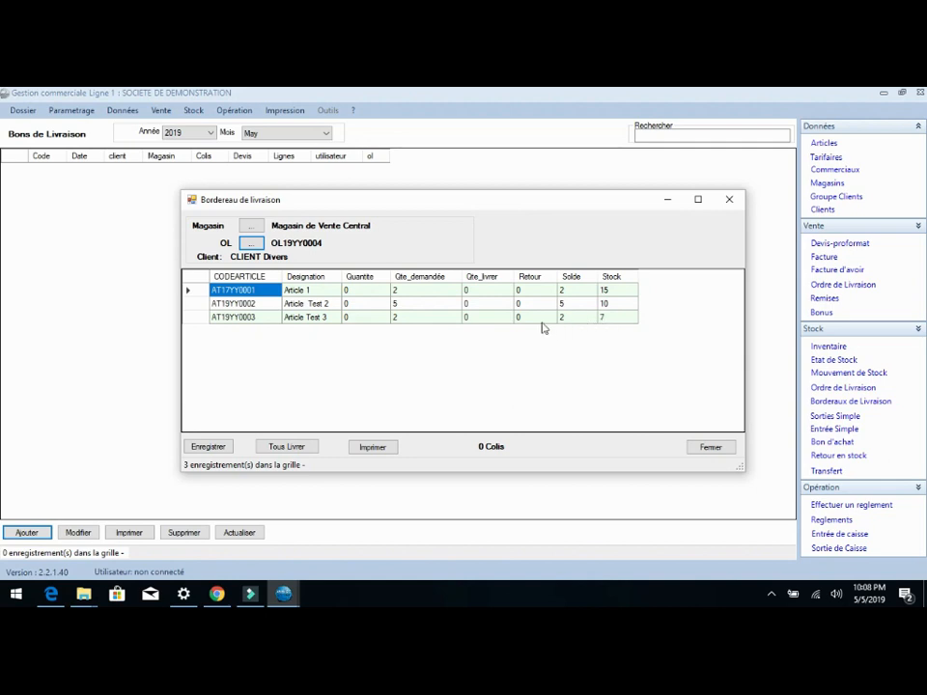
Step: Set the quantities to deliver to 2 for Article 1, 3 for Article Test 2 and 1 for Article Test 3
click(359, 292)
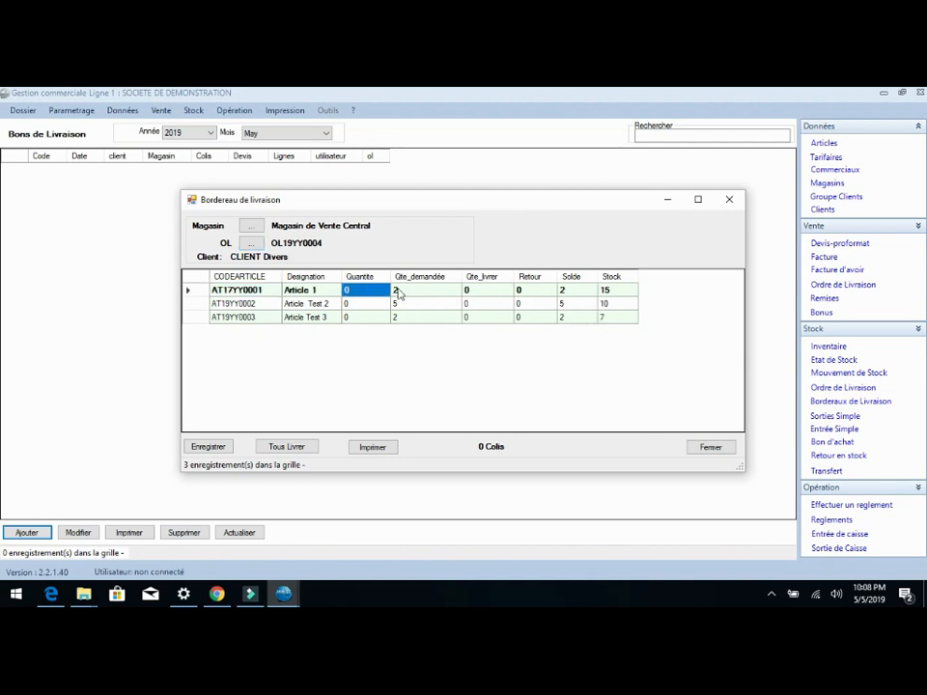
text(2)
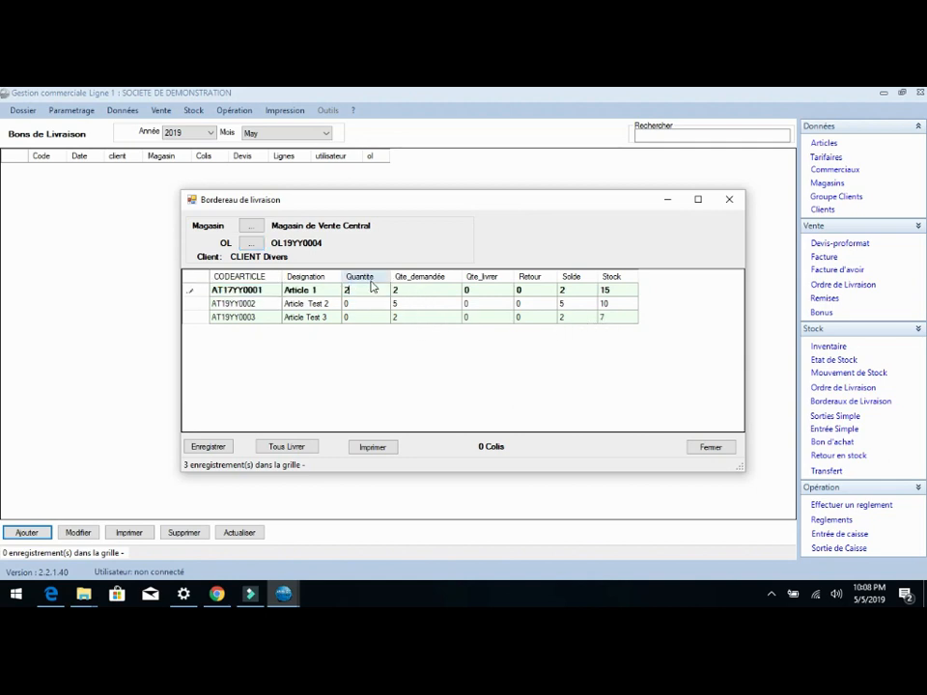
key(Return)
text(3)
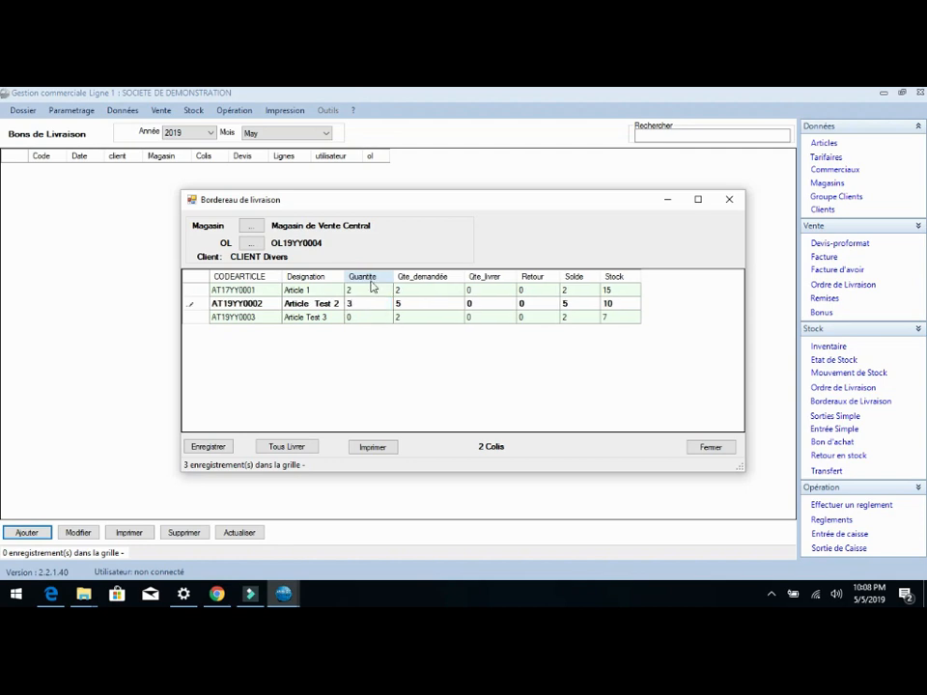
click(380, 320)
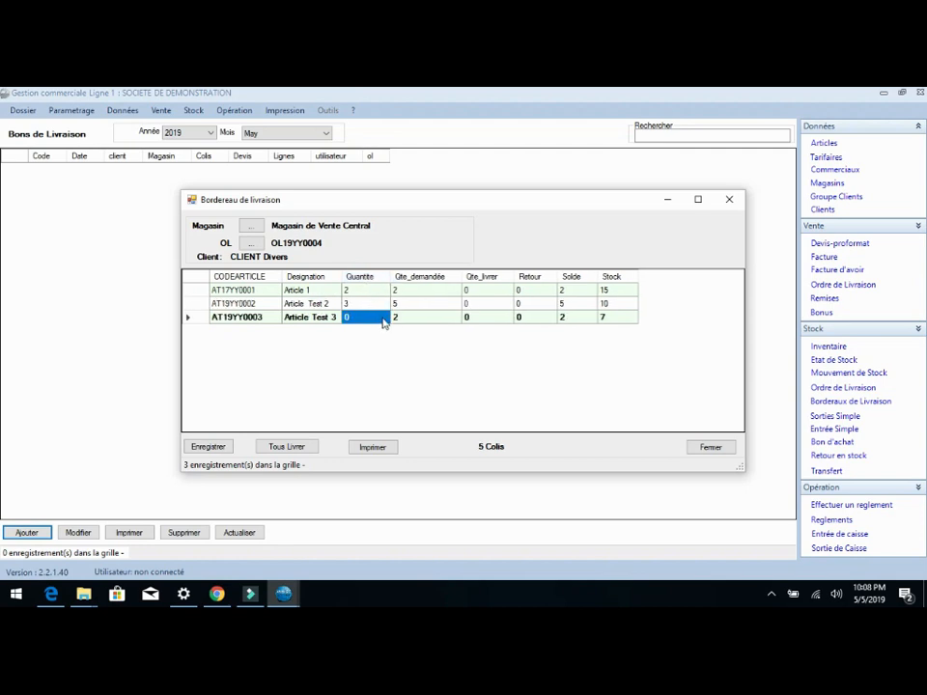
text(1)
key(Return)
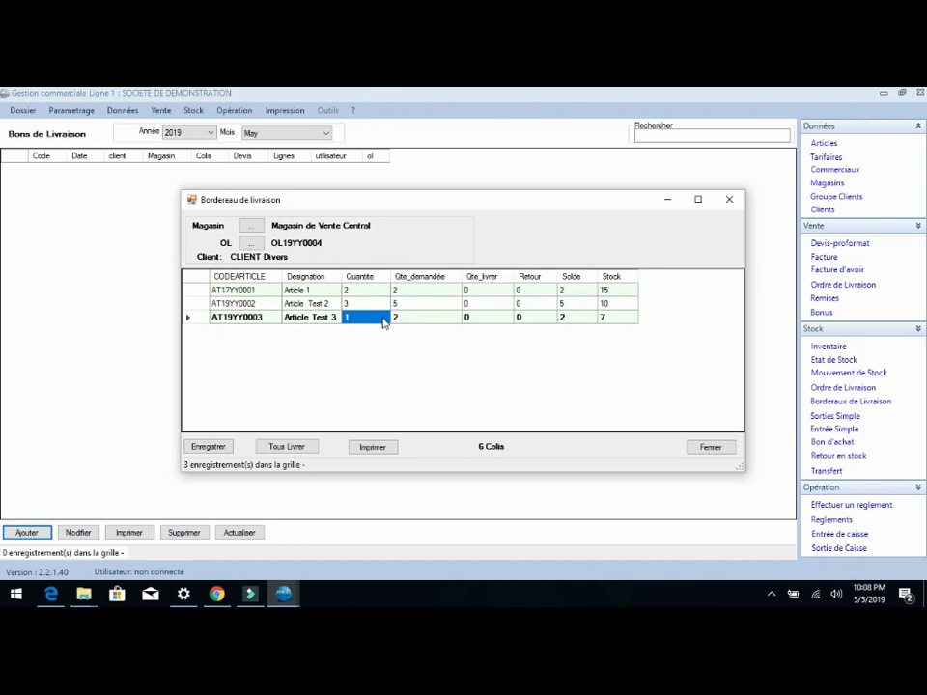
Step: Save the partial delivery slip and preview its printed document
click(207, 449)
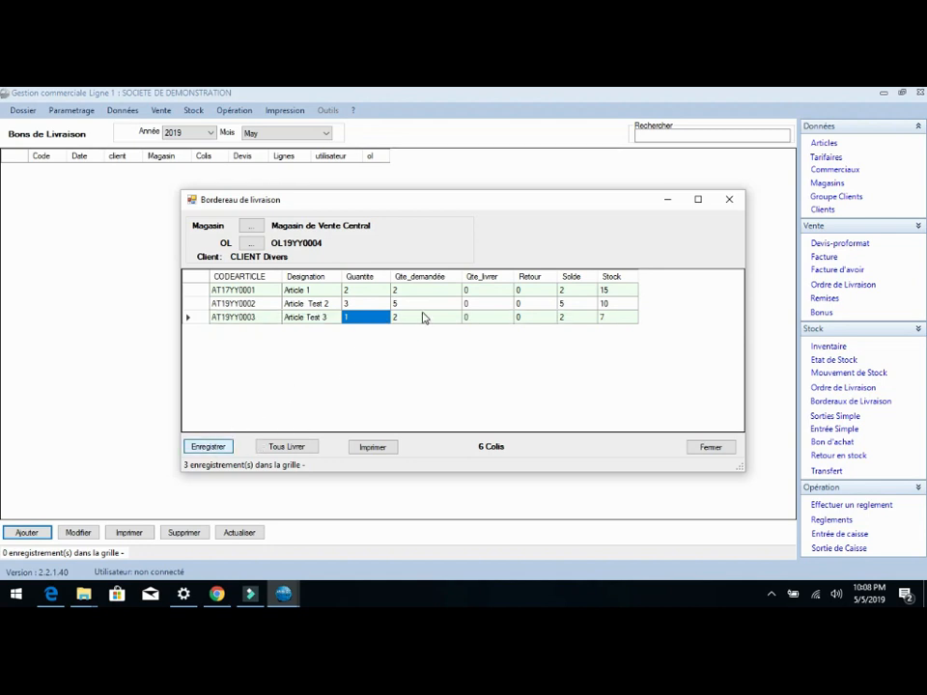
click(482, 383)
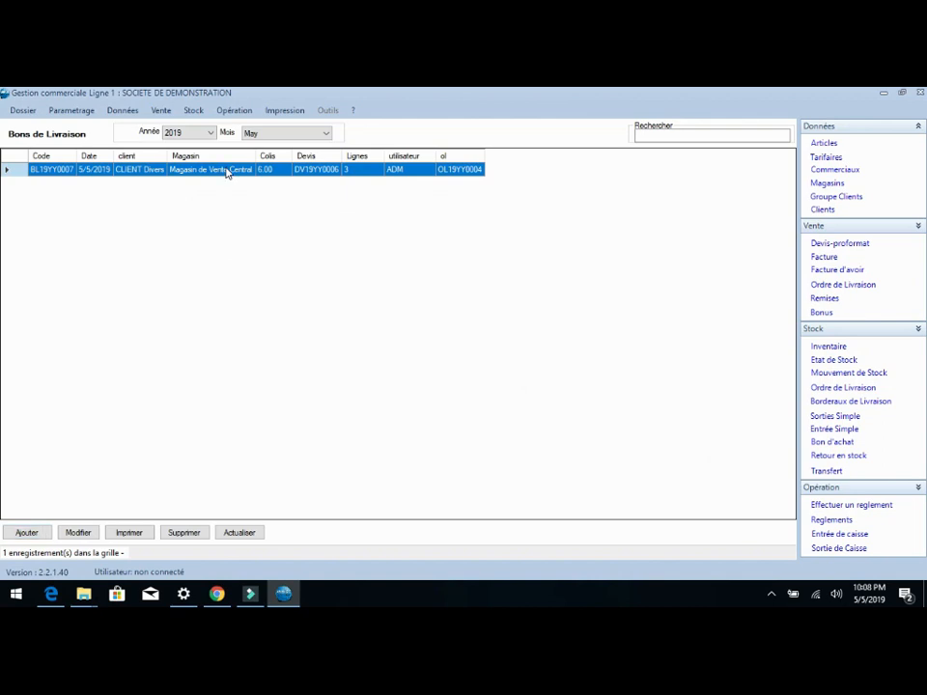
click(129, 532)
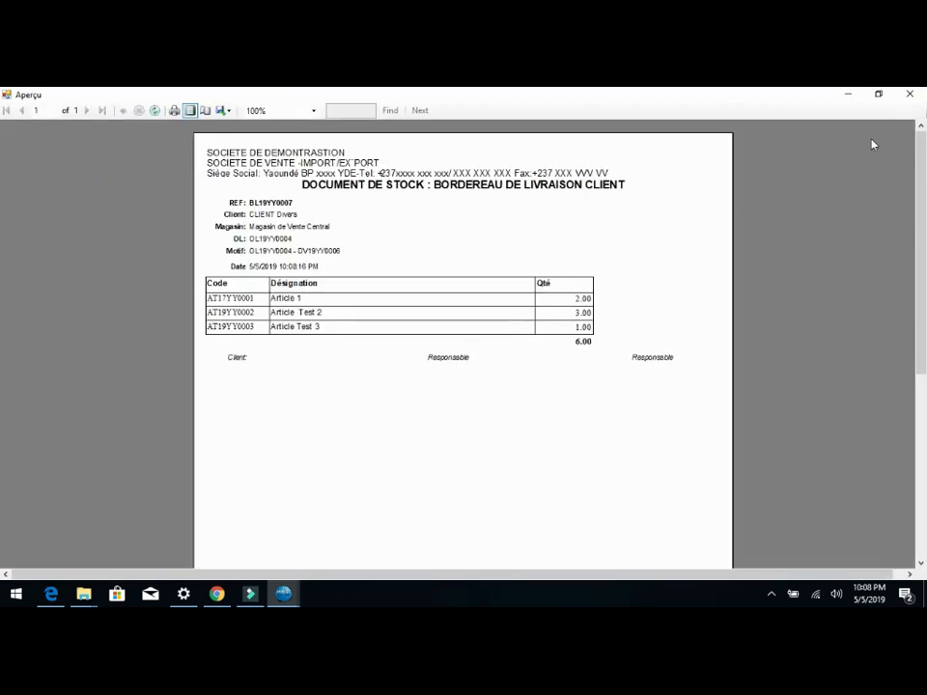
click(909, 94)
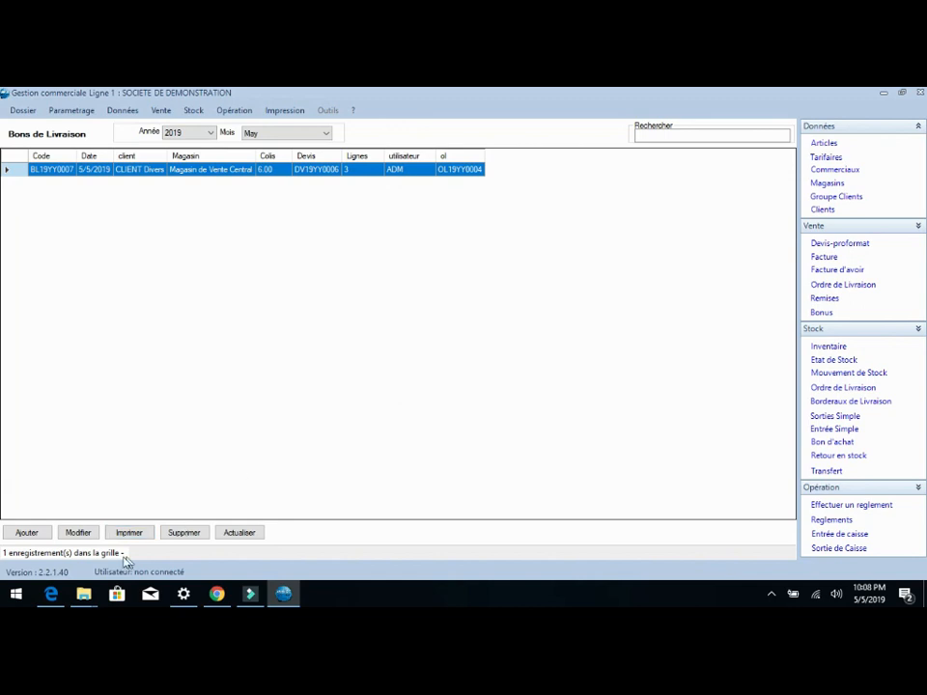
Step: Start a second Bordereau de livraison from the same delivery order of CLIENT Divers
click(35, 534)
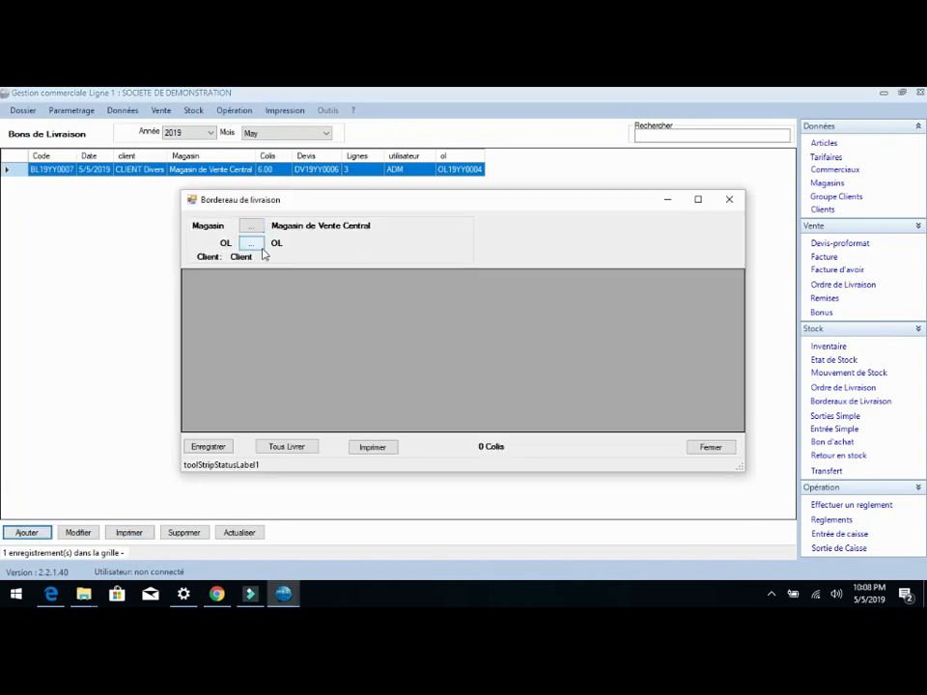
click(253, 240)
double_click(324, 259)
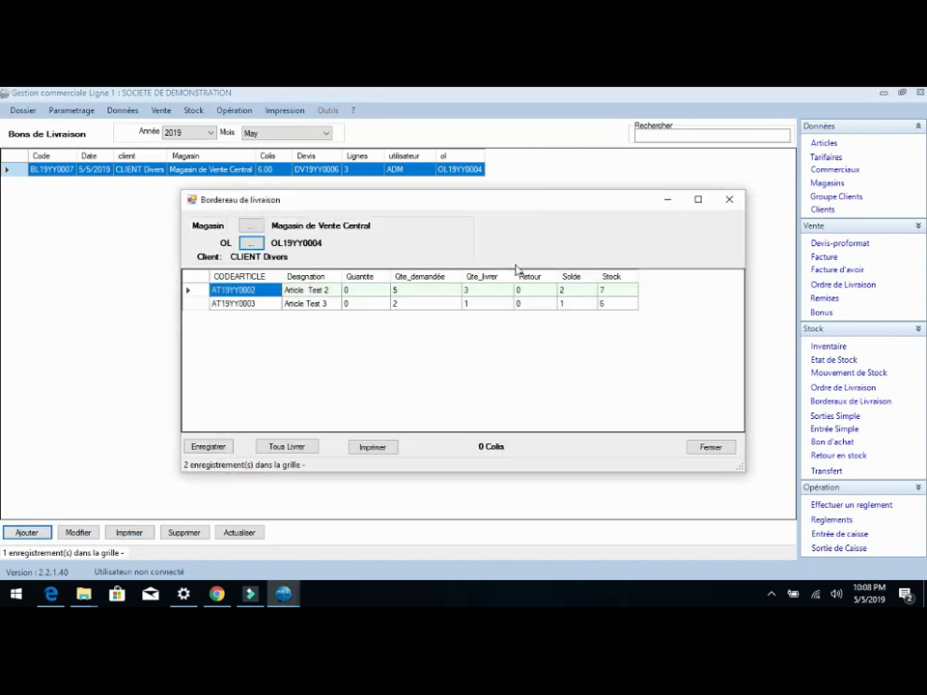
Step: Deliver the remaining 2 units of Article Test 2 and 1 of Article Test 3, and save the second delivery slip
click(371, 292)
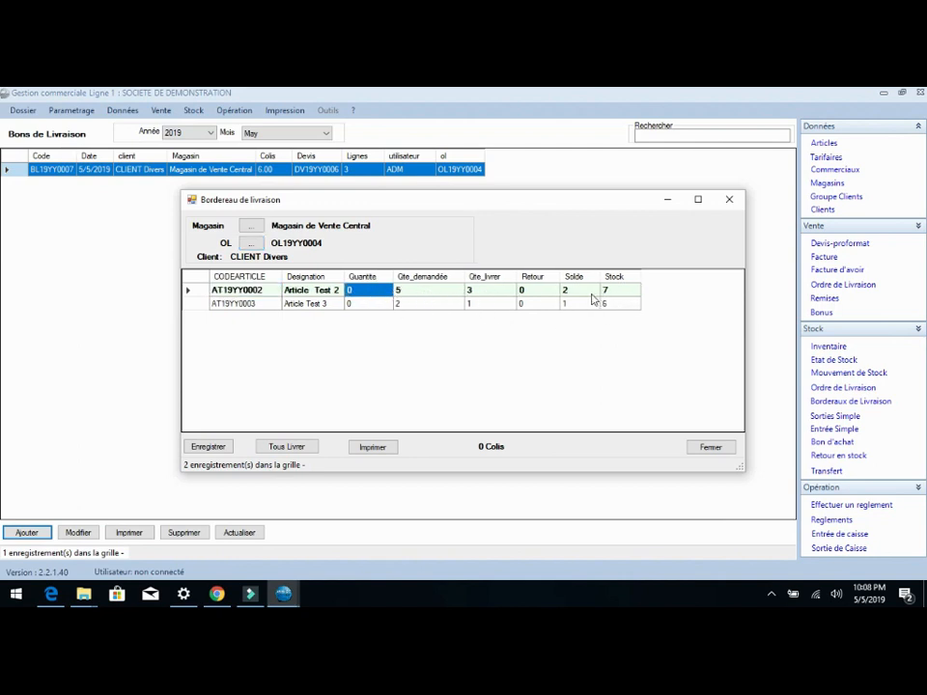
text(2)
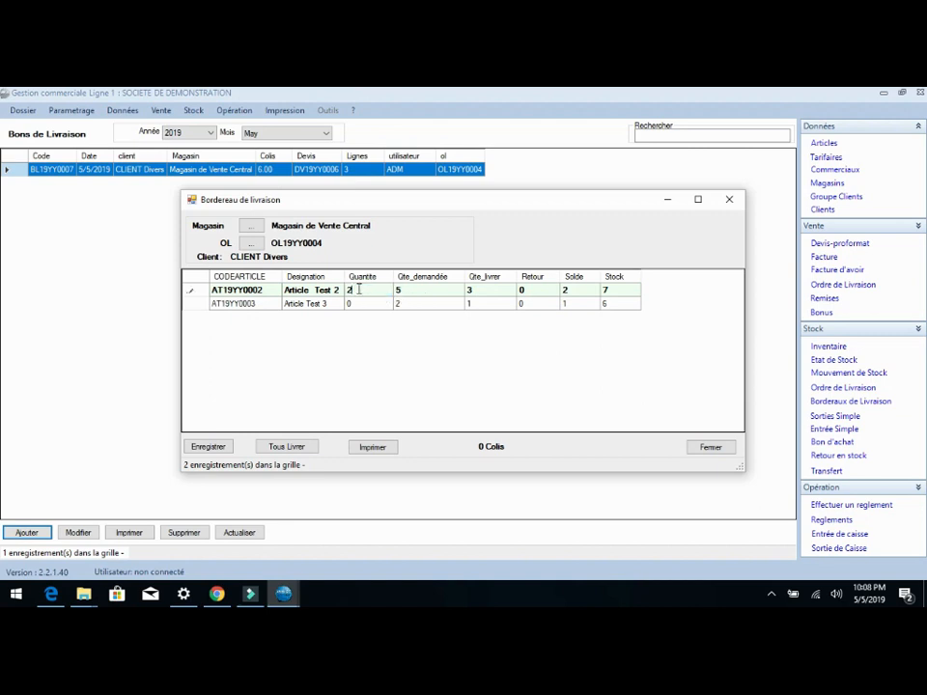
key(Return)
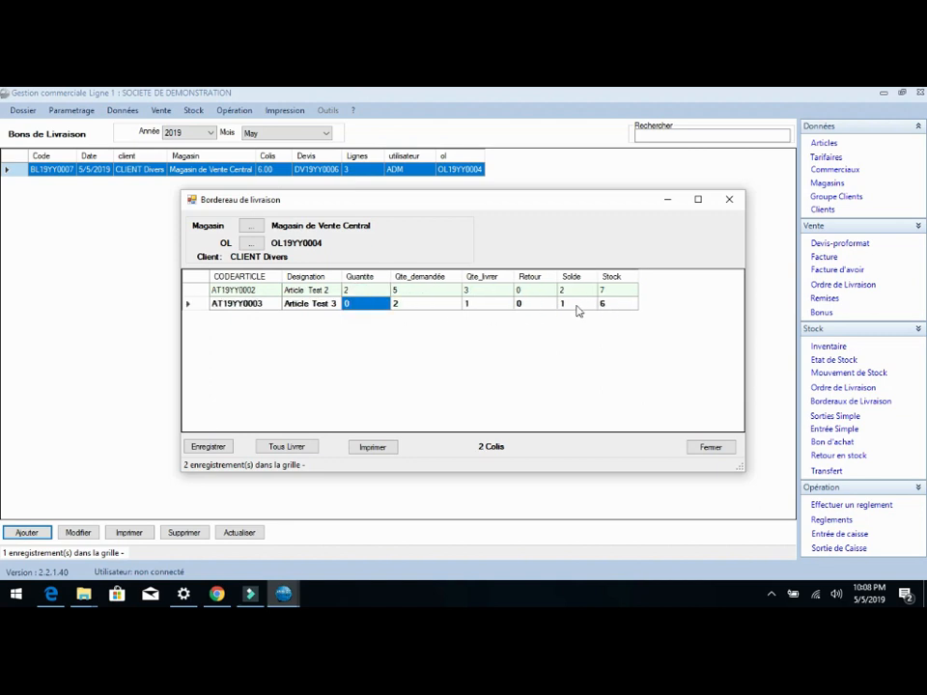
click(371, 305)
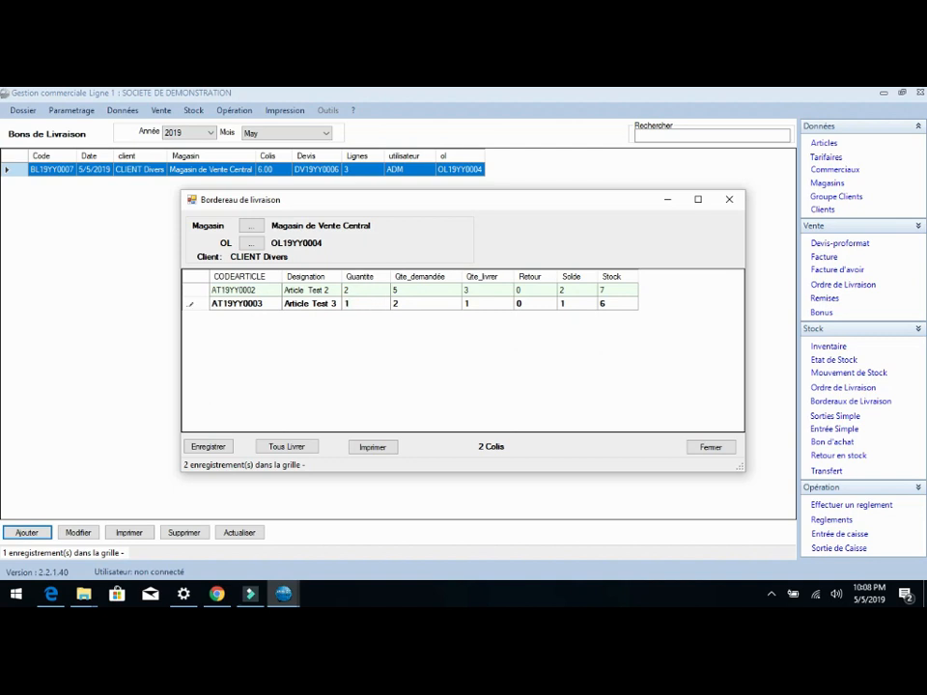
key(Return)
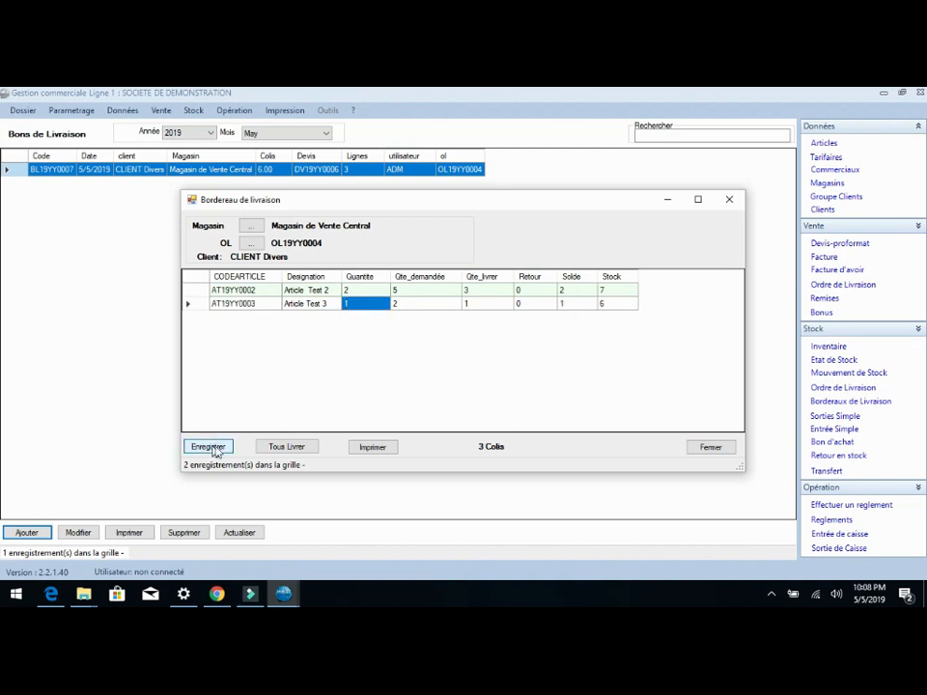
click(209, 447)
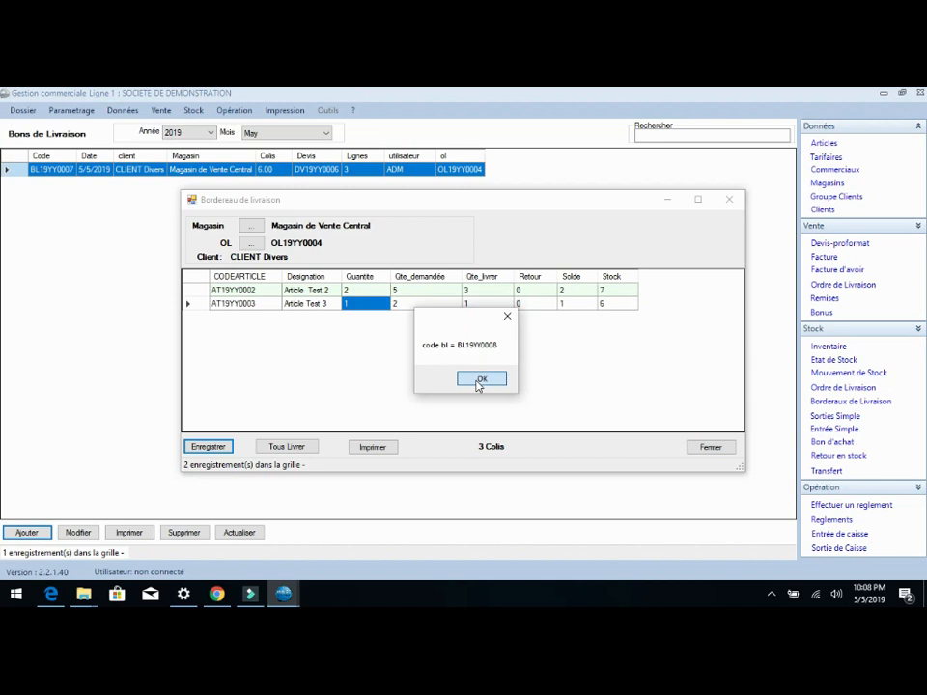
click(480, 379)
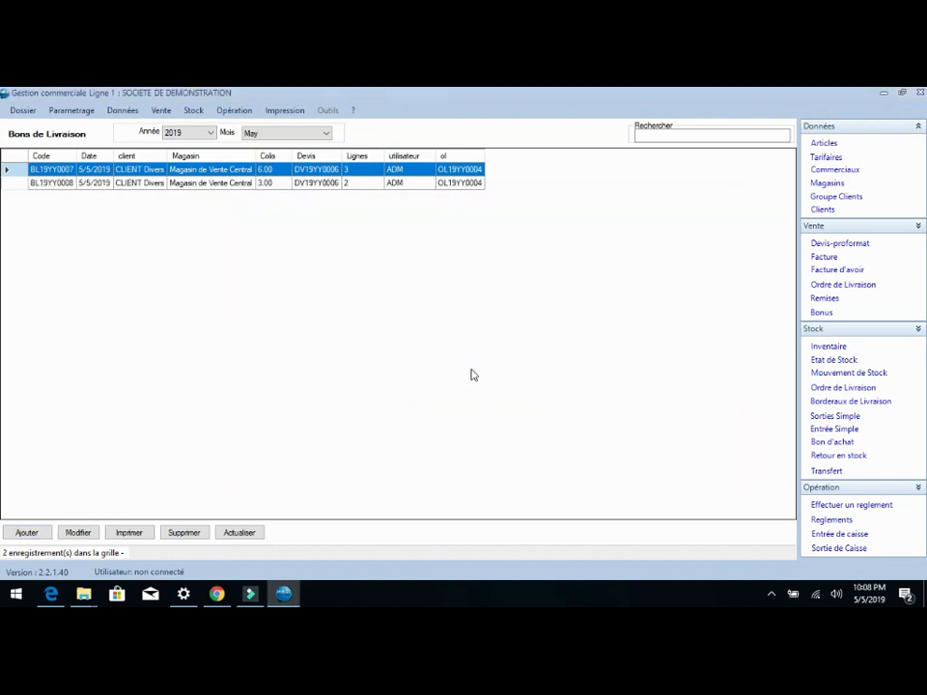
Step: View the stock movements of Article 1 in Magasin de Vente Central
click(849, 374)
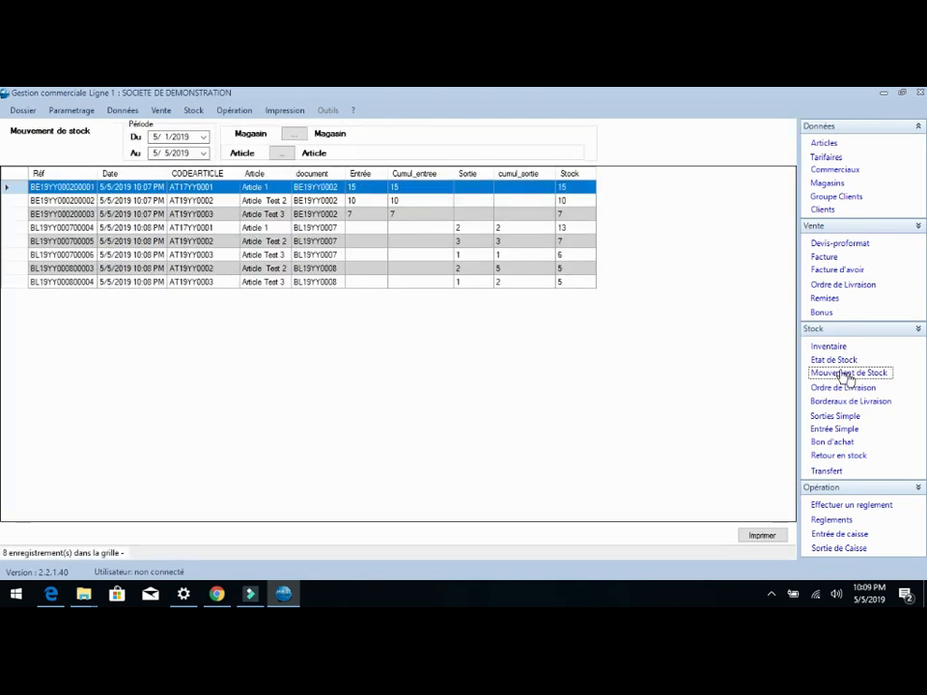
click(293, 133)
double_click(302, 263)
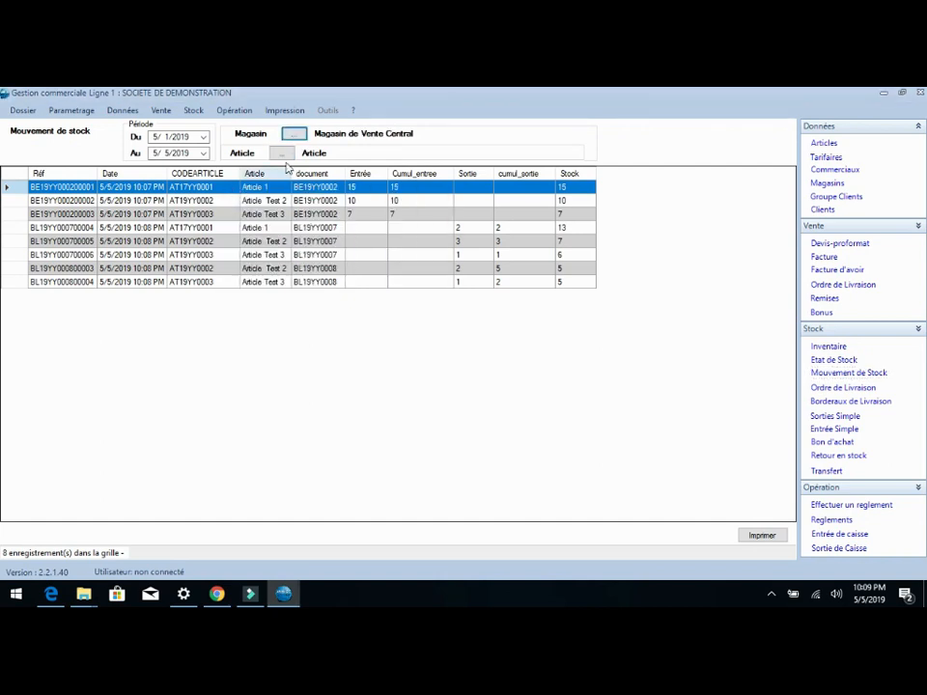
click(281, 152)
double_click(310, 263)
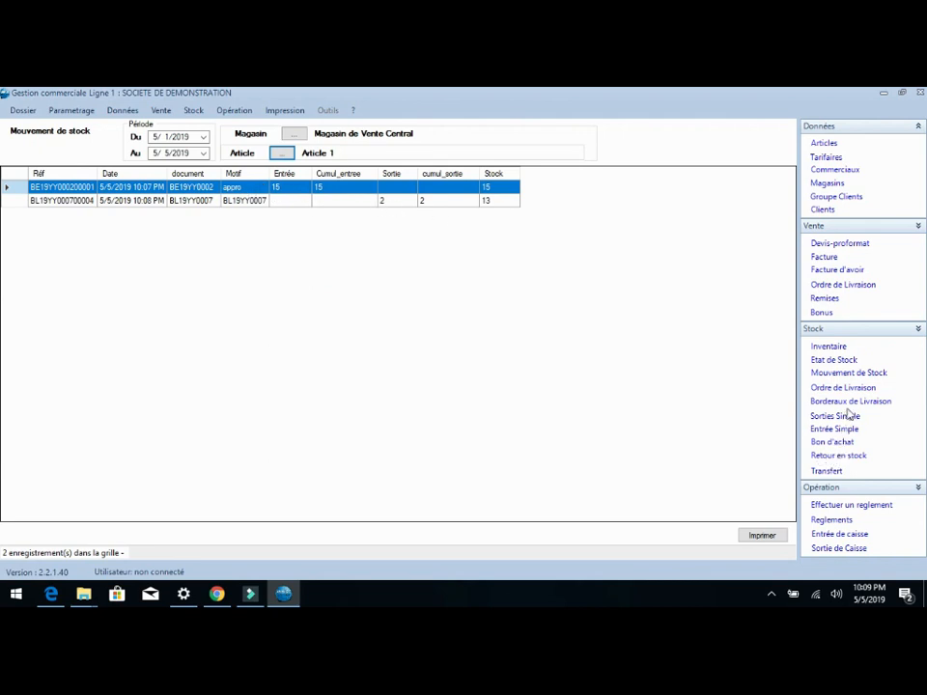
Step: Open the Bons d'achats list
click(829, 456)
click(824, 442)
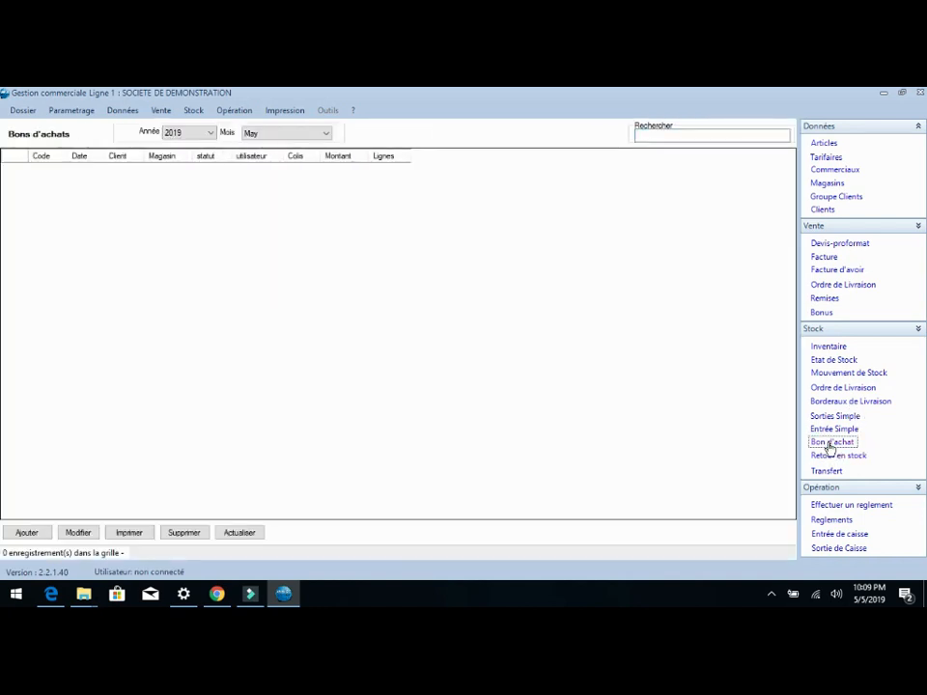